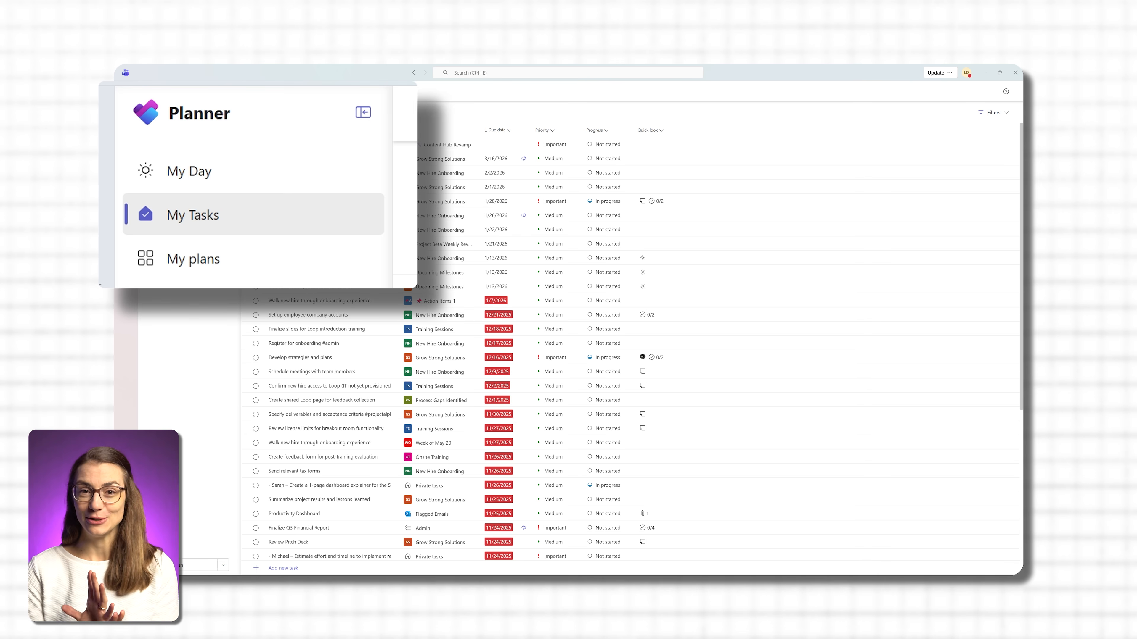
- View the tasks listed for My Day, and return to the My Tasks list
click(208, 114)
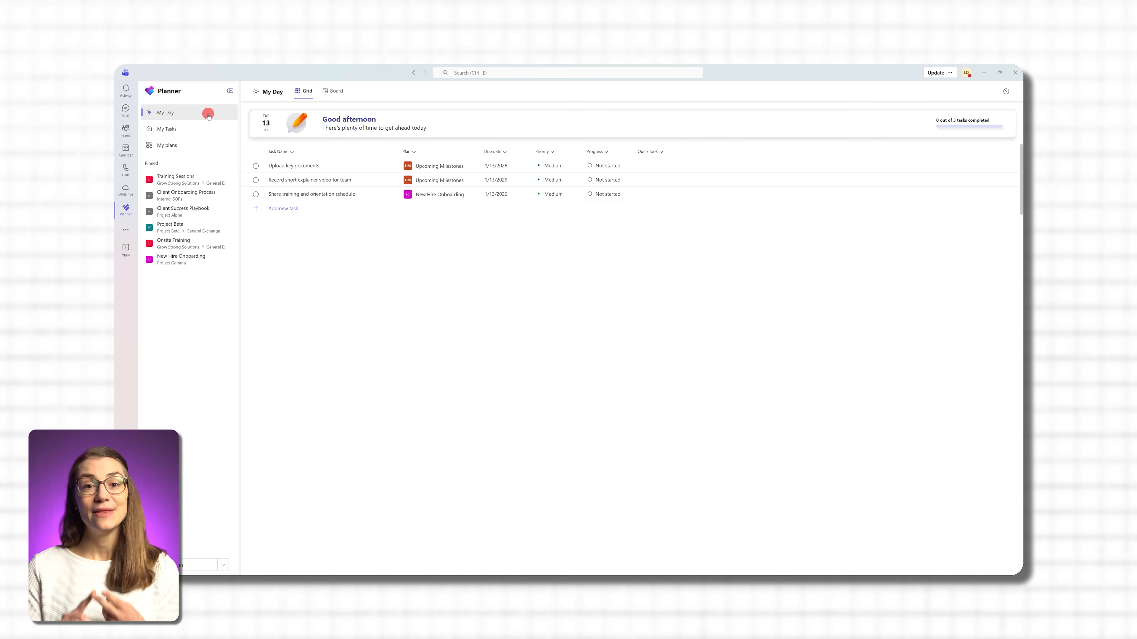
click(200, 129)
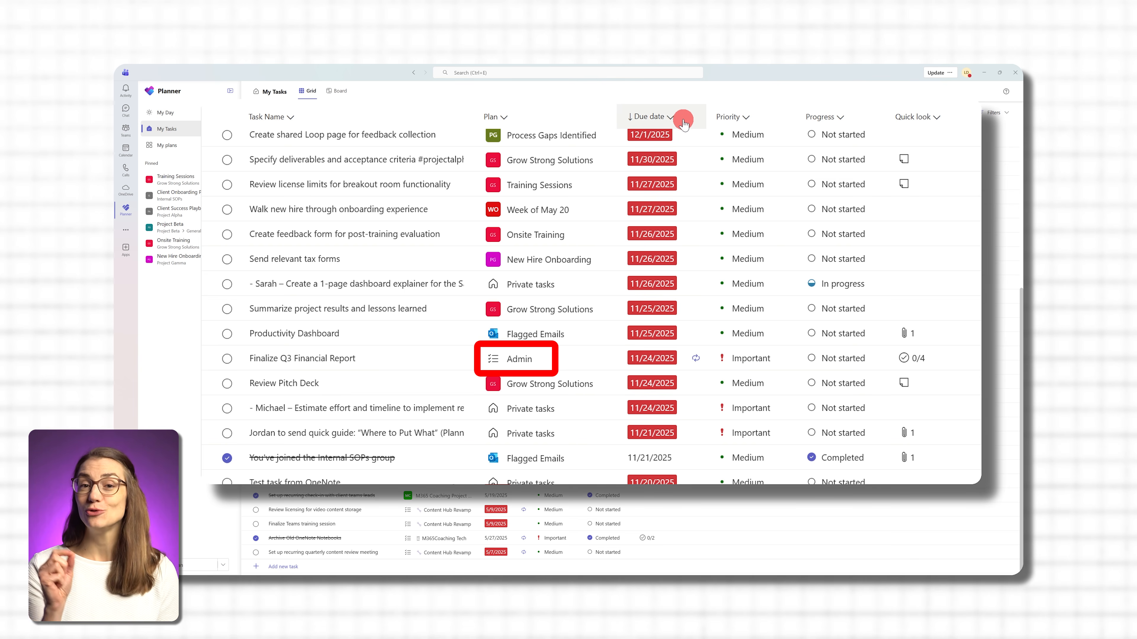
- Sort the My Tasks grid successively by earliest due date, by progress with completed tasks first, and by highest priority
click(672, 117)
click(655, 157)
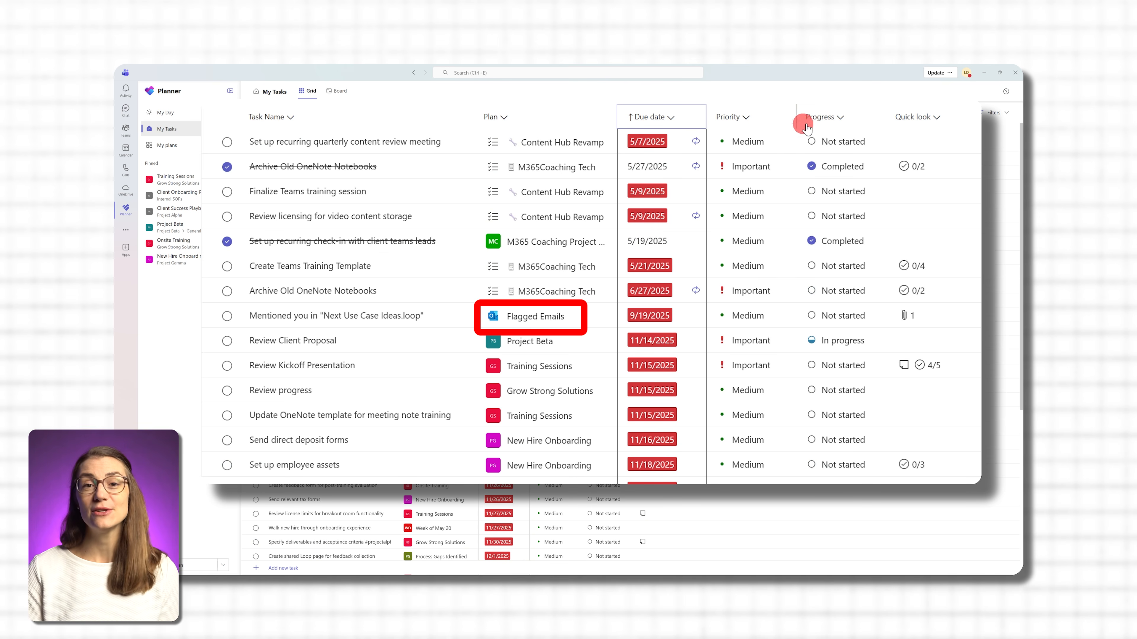
click(842, 117)
click(841, 166)
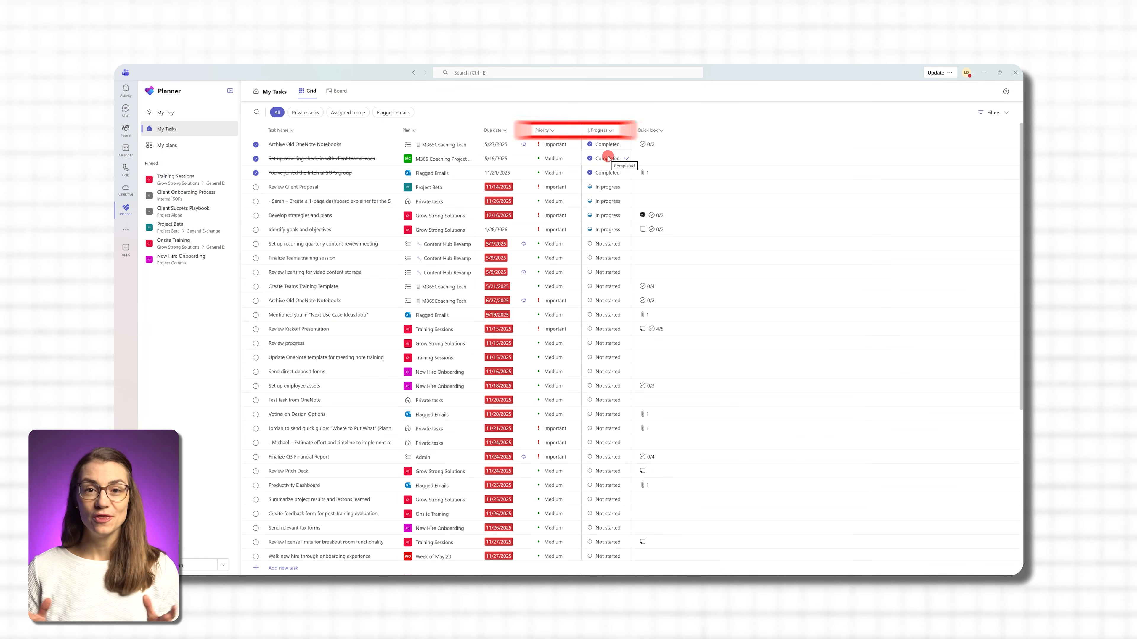
click(546, 130)
click(554, 157)
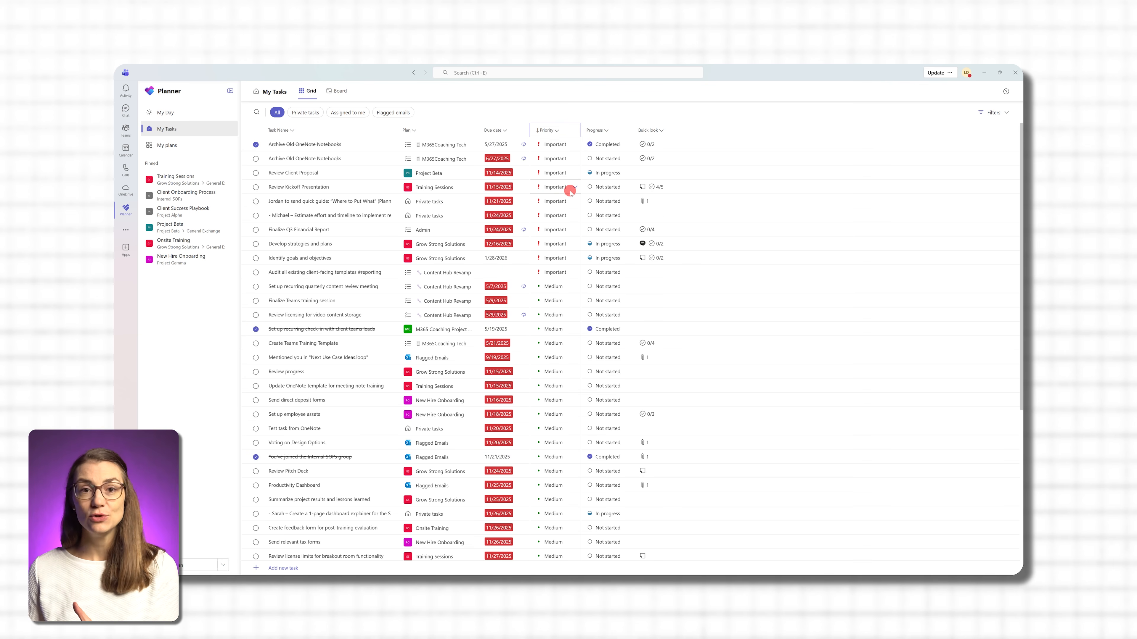
- Show My Tasks as a board and examine the available priority and progress filter options
click(333, 91)
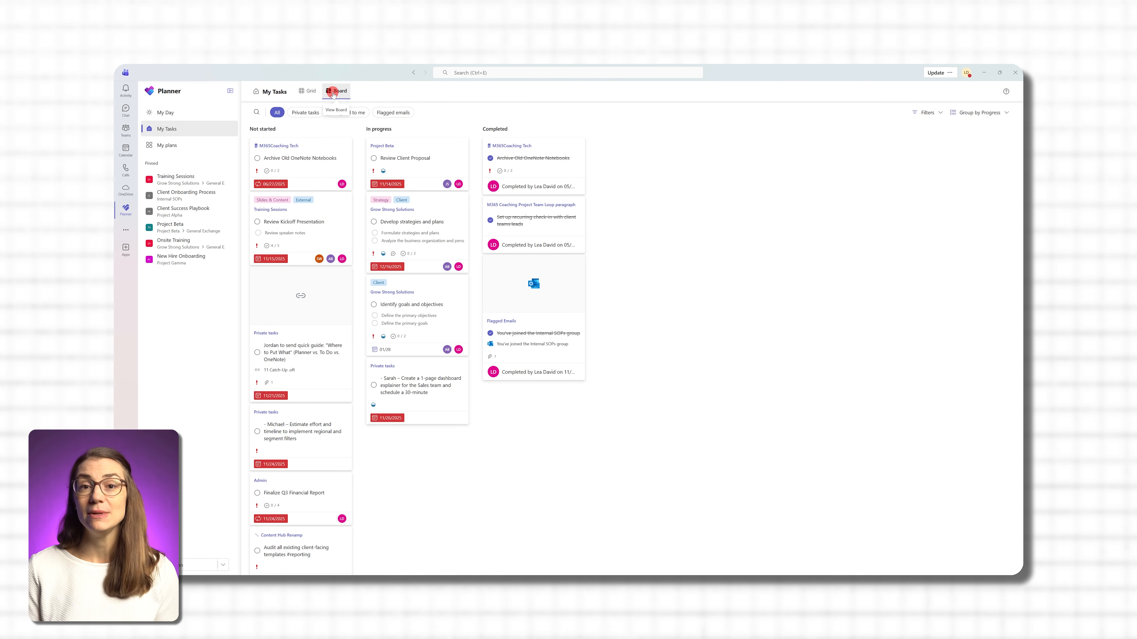
click(940, 113)
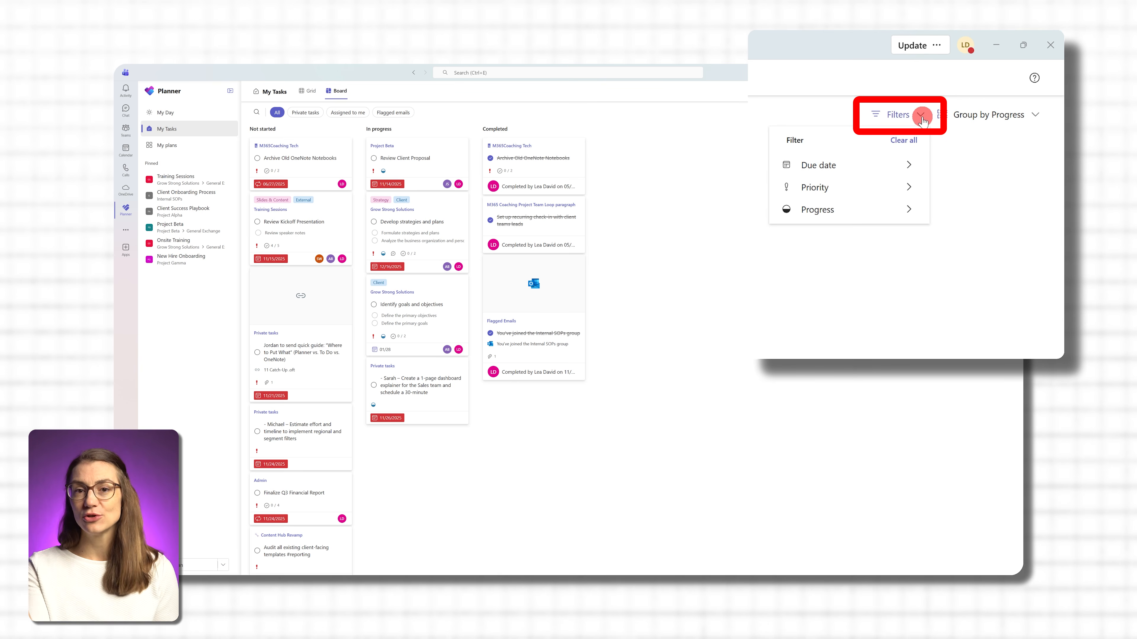
mouse_move(903, 189)
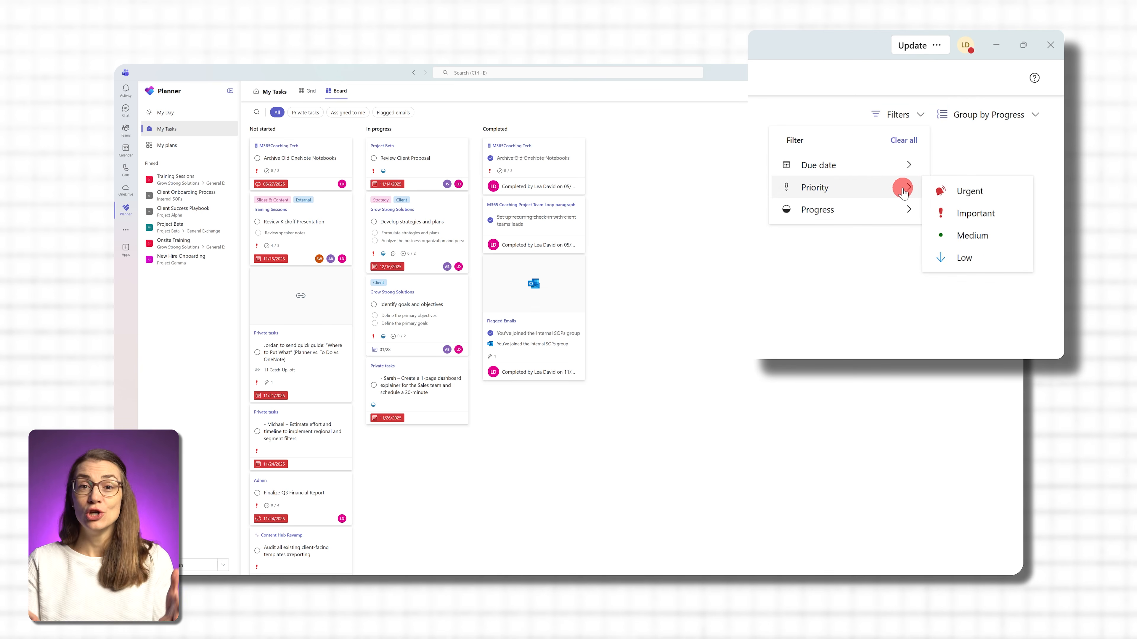
mouse_move(901, 211)
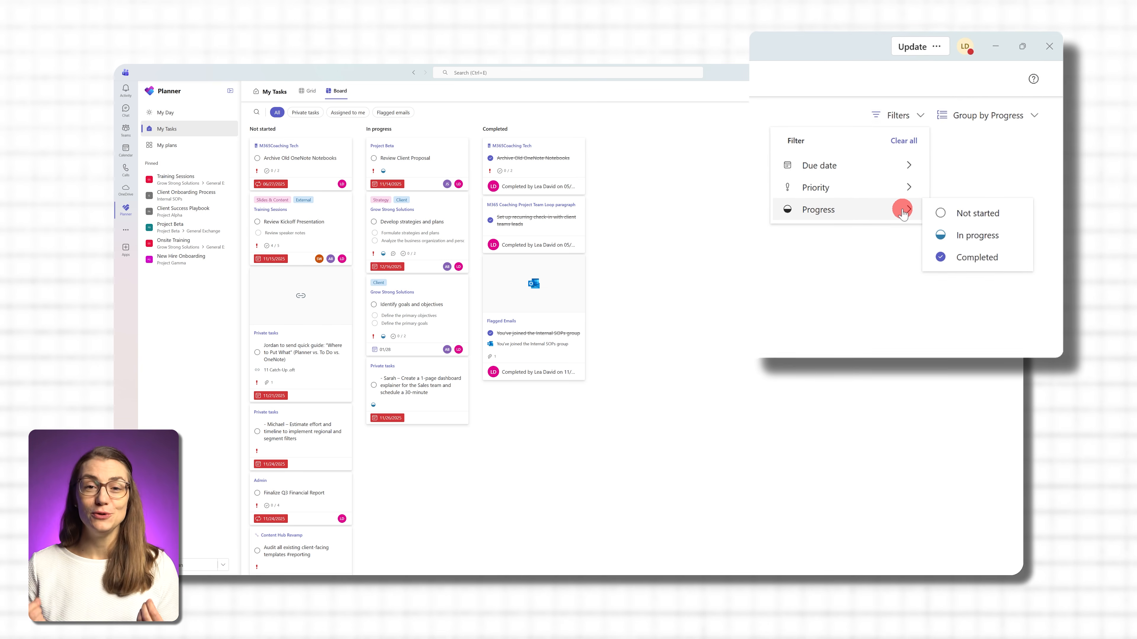
click(804, 160)
- View the board restricted to private tasks, to tasks assigned to me, and to flagged emails, one after another
click(271, 125)
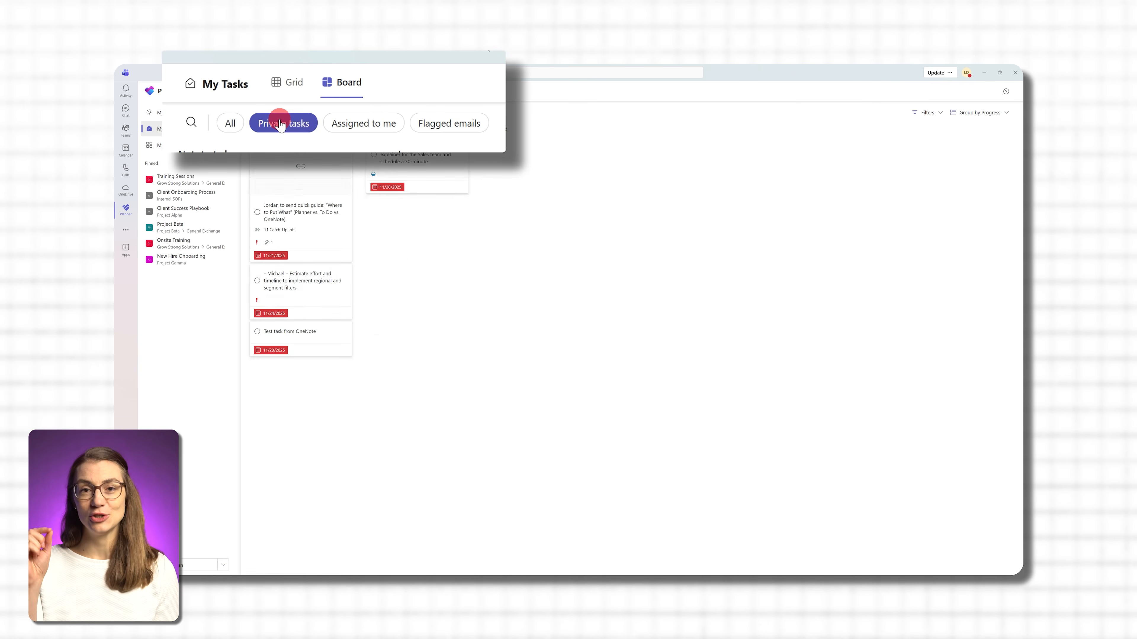
click(362, 126)
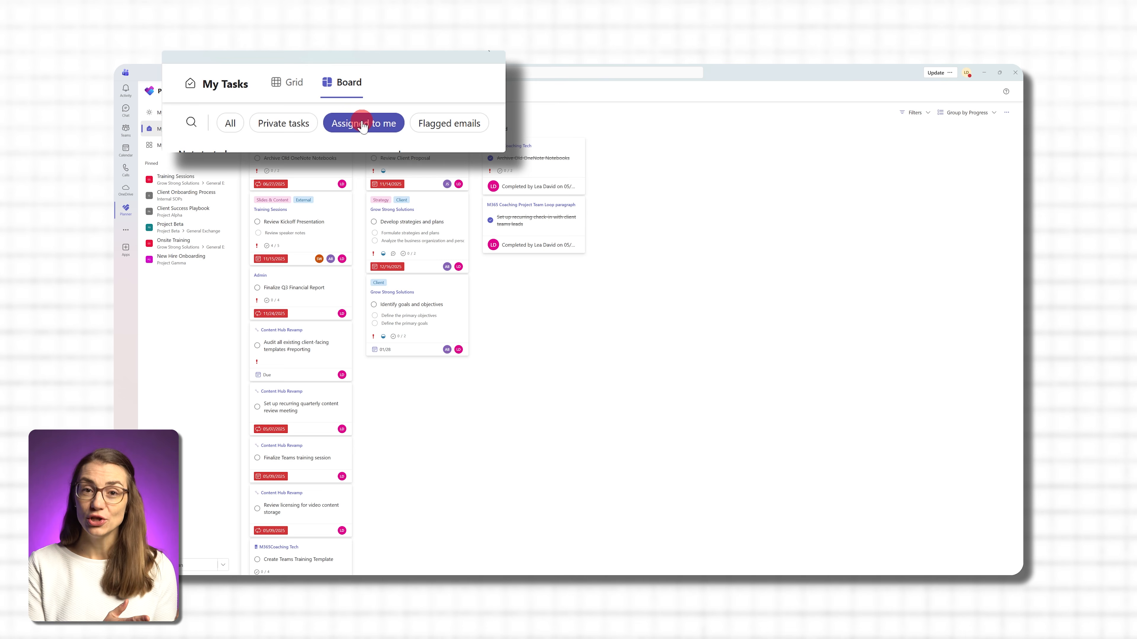
click(464, 125)
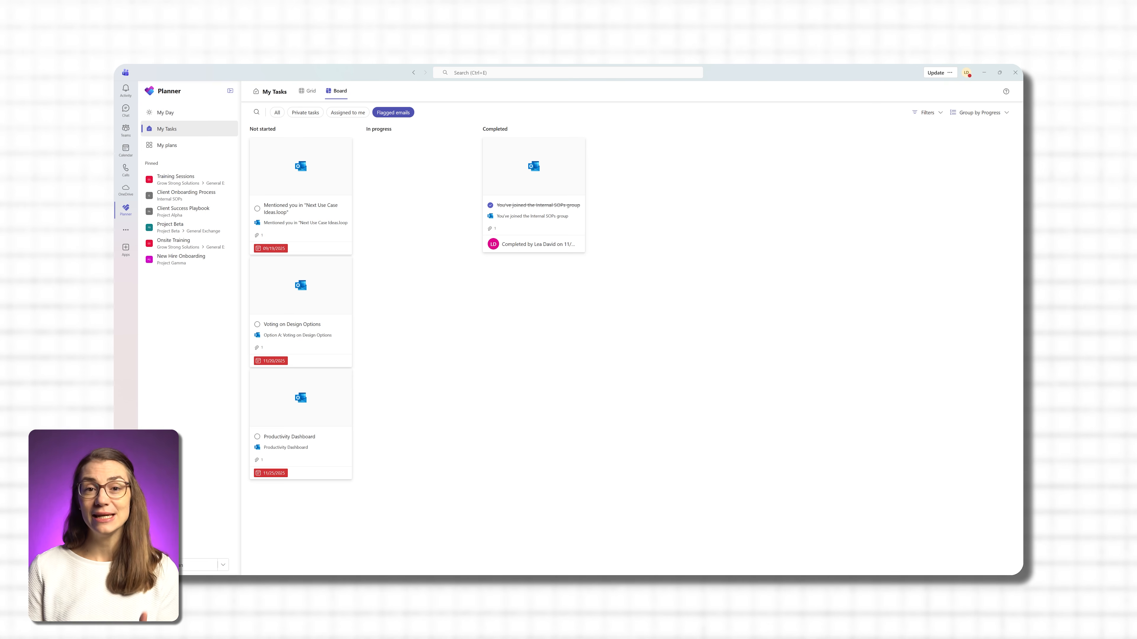
- Look through My plans, open the shared Grow Strong Solutions plan and show its tasks as a grid
click(211, 145)
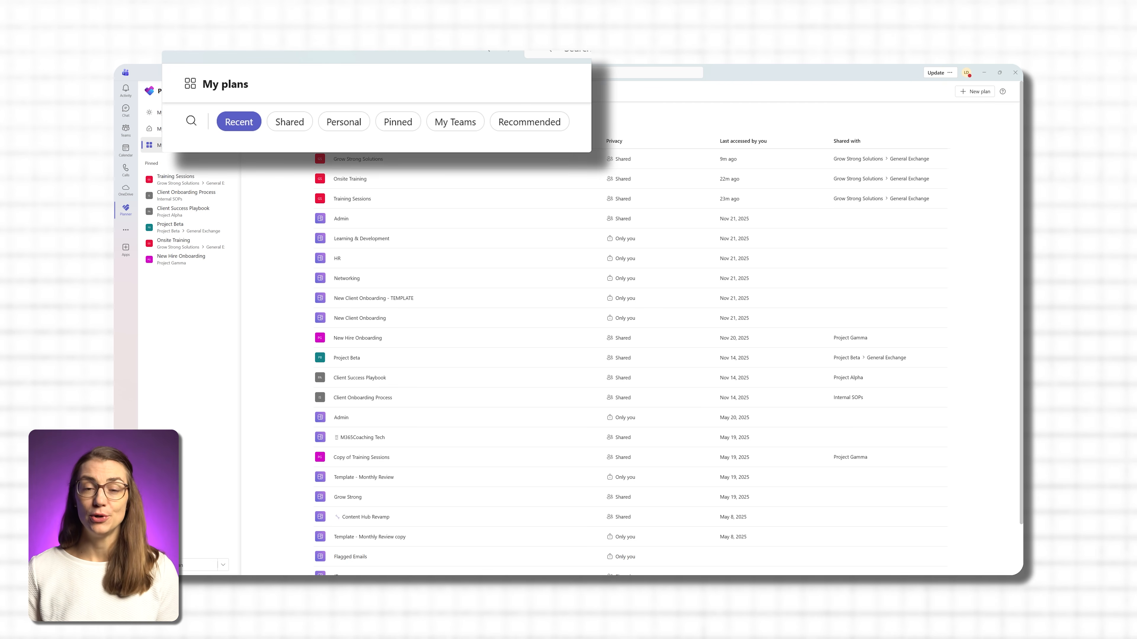
scroll(451, 166, down, 1)
scroll(451, 166, down, 2)
scroll(448, 161, up, 3)
click(449, 159)
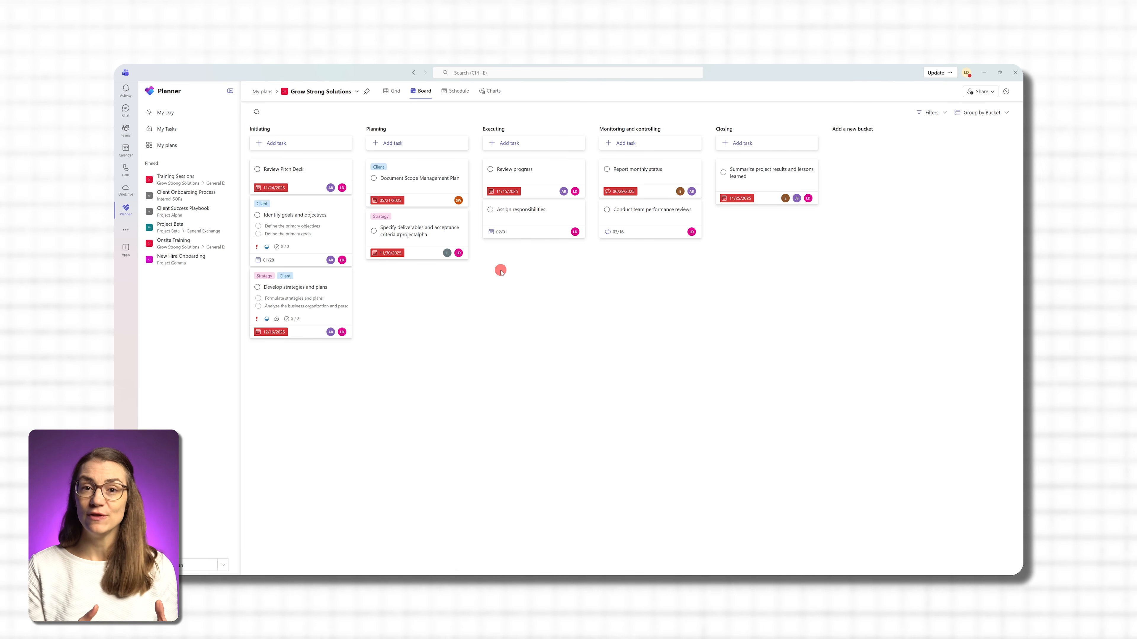
click(395, 93)
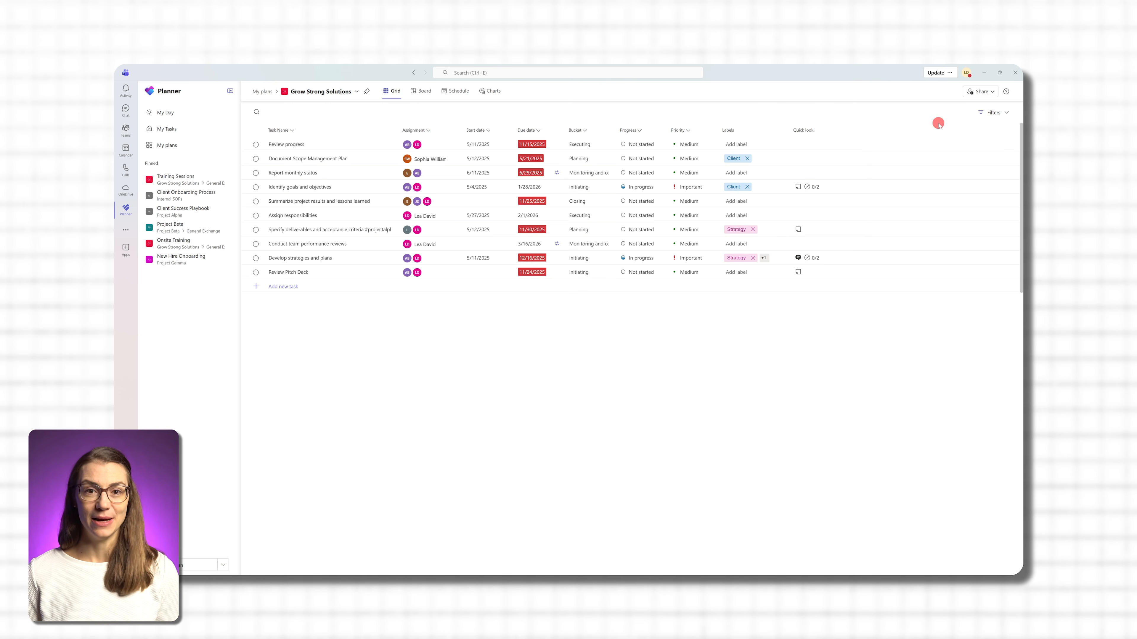
- Examine the plan's filter options for due date, priority, progress, labels, bucket and assignment
click(1001, 113)
click(999, 142)
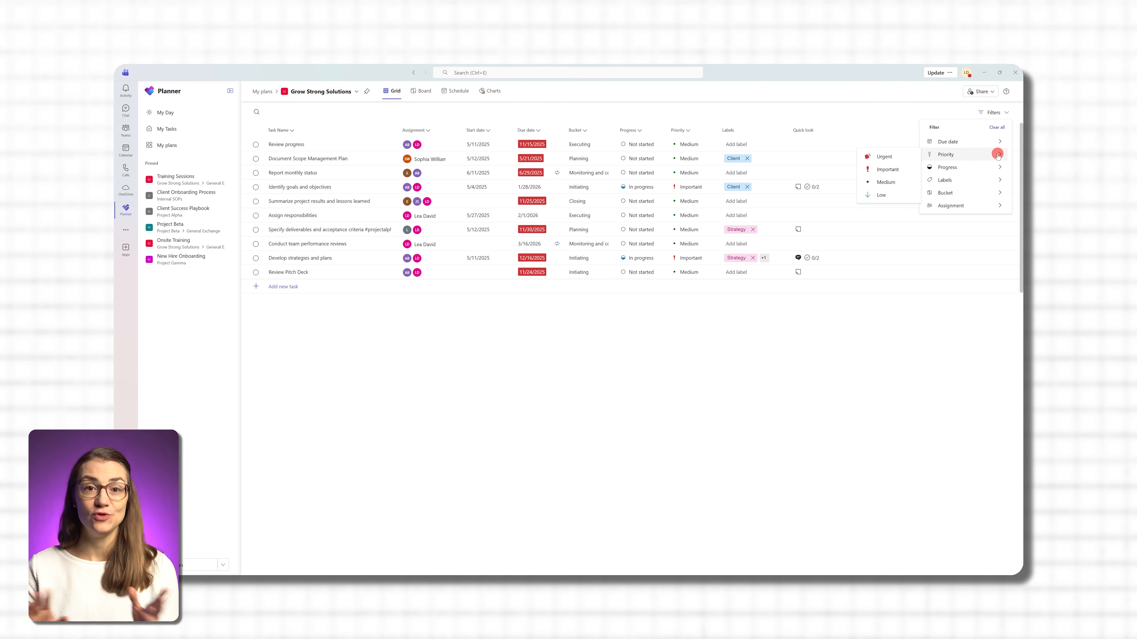
click(996, 168)
click(996, 180)
click(995, 193)
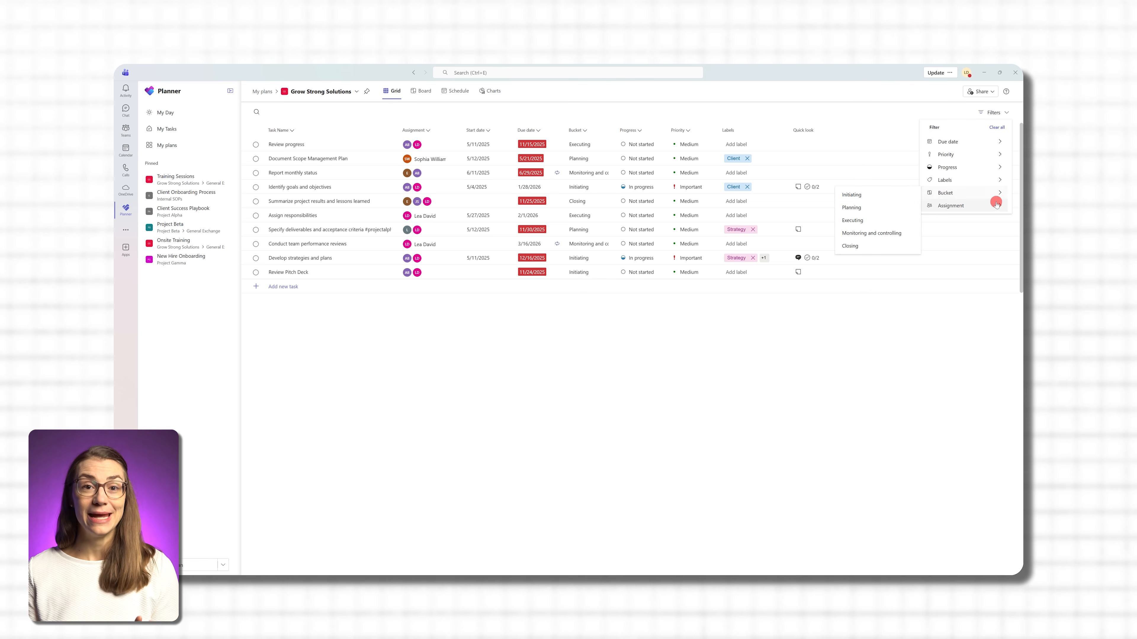
click(996, 205)
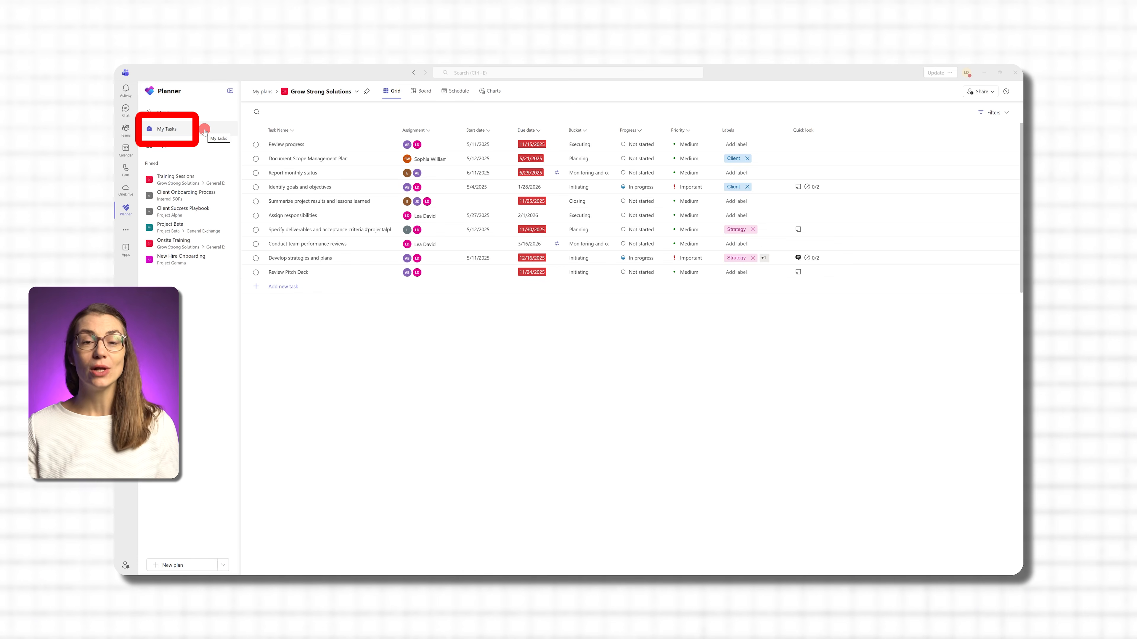
- Add a private task named "Prepare Q4 Financial Report" to the end of the My Tasks grid
click(204, 130)
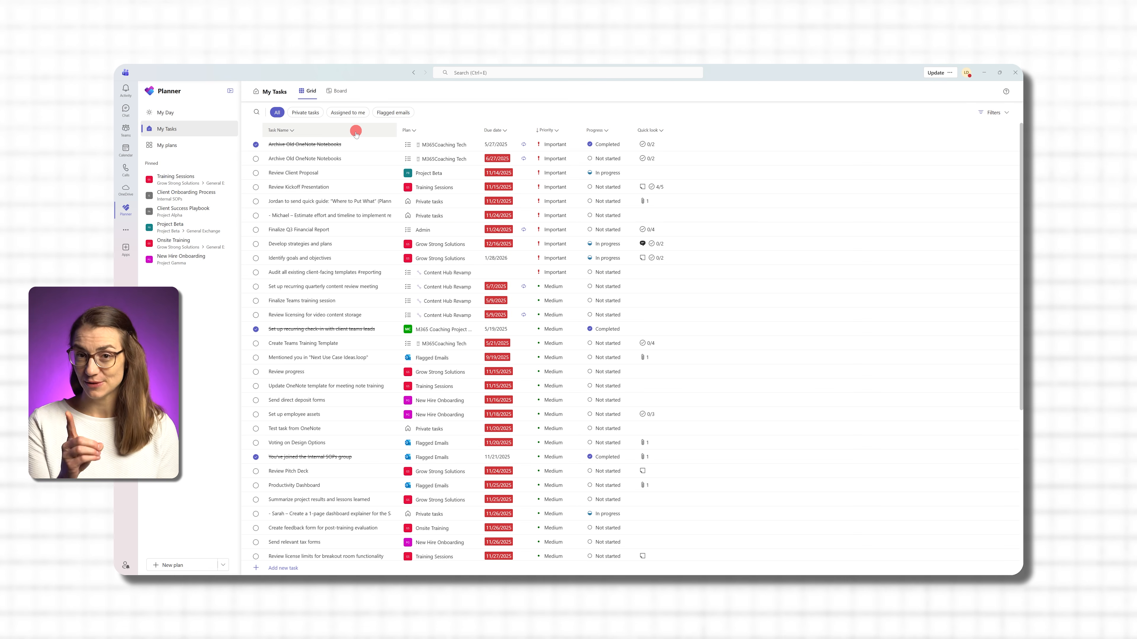
click(283, 568)
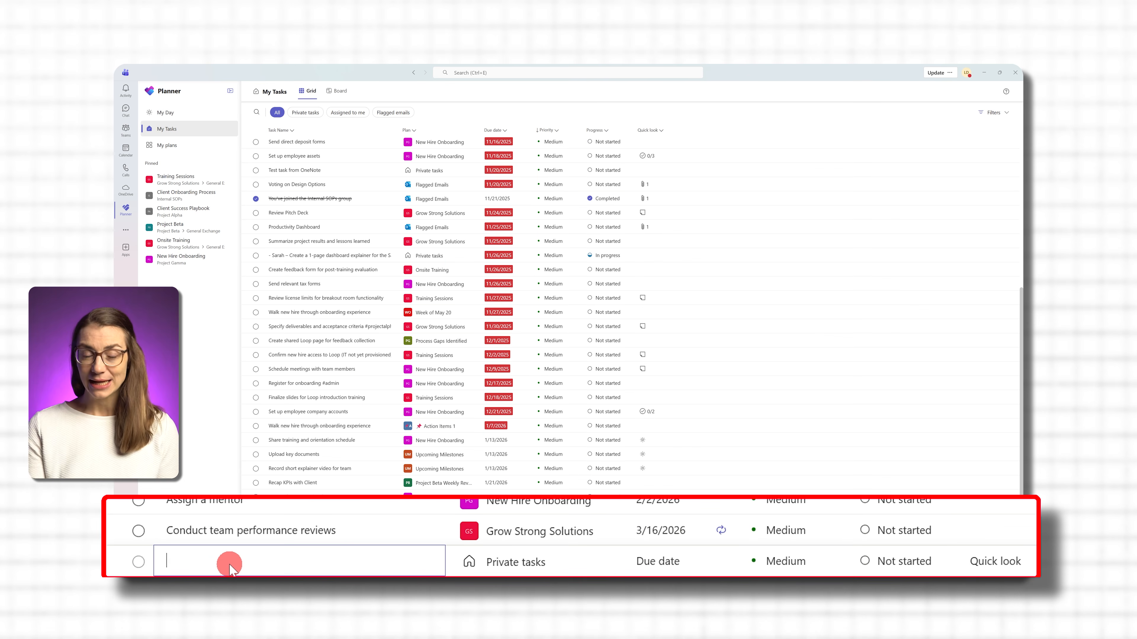
text(Prepare Q3 Financial)
key(BackSpace)
key(BackSpace)
key(BackSpace)
key(BackSpace)
key(BackSpace)
key(BackSpace)
key(BackSpace)
key(BackSpace)
key(BackSpace)
text(4 Financial Report)
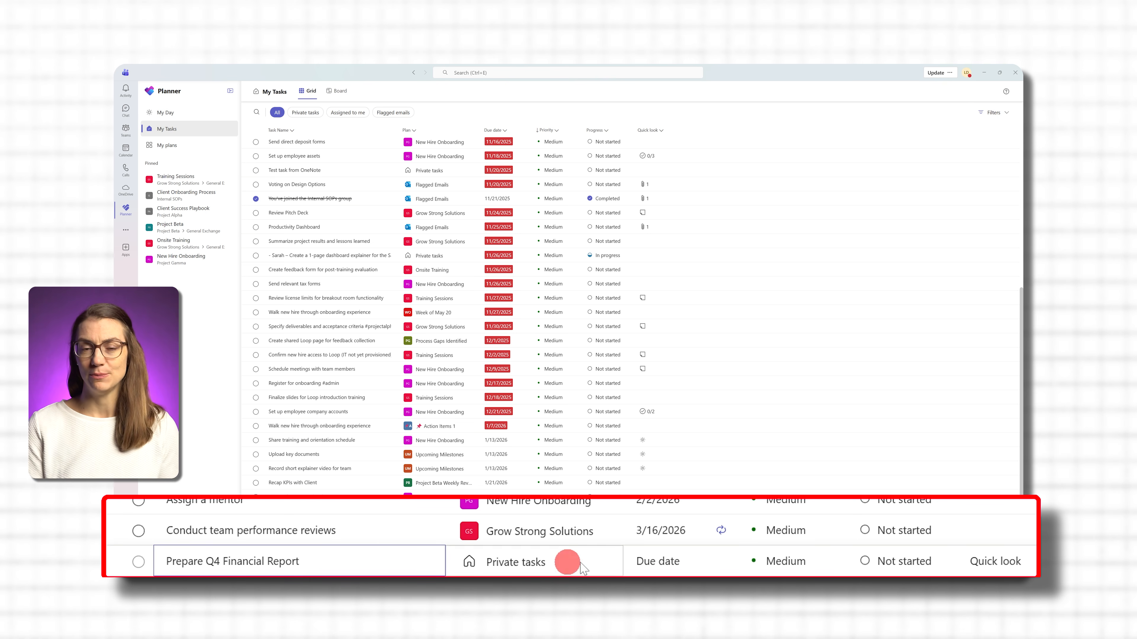
click(658, 562)
click(435, 567)
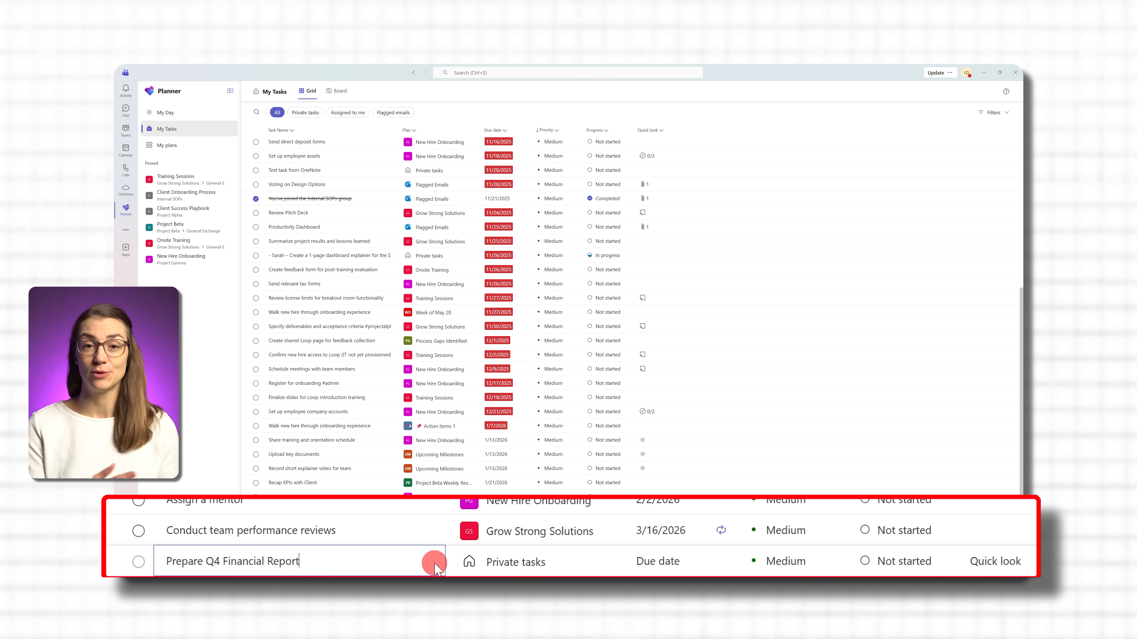
- In the Prepare Q4 Financial Report task's details, set the due date to 01/29/2026 and the priority to Important
click(378, 554)
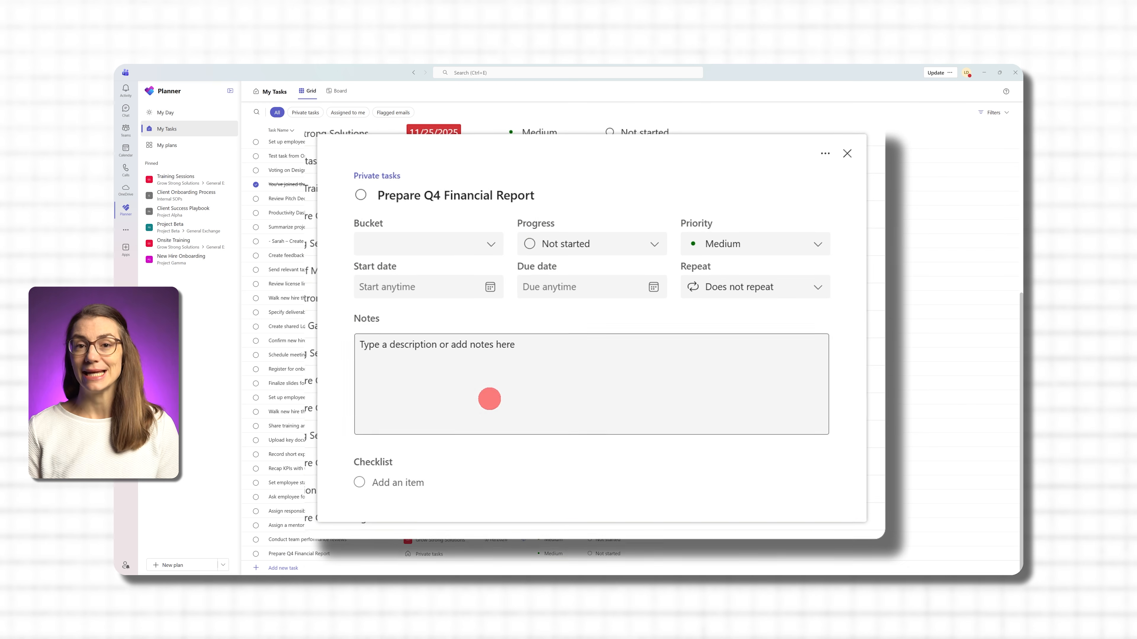
click(654, 288)
click(612, 434)
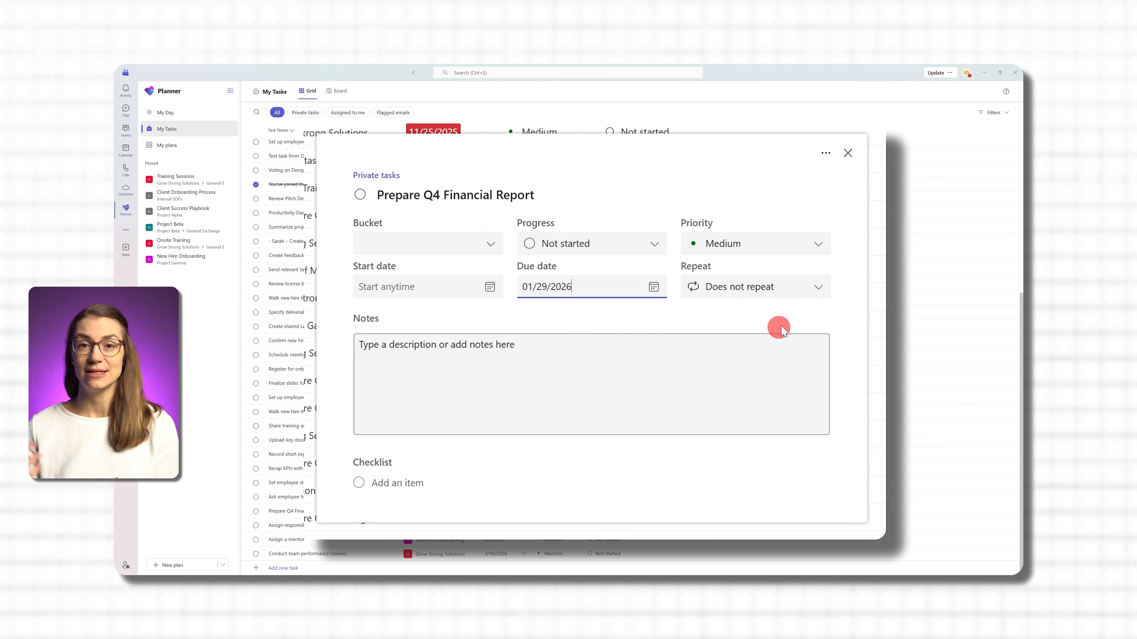
click(819, 245)
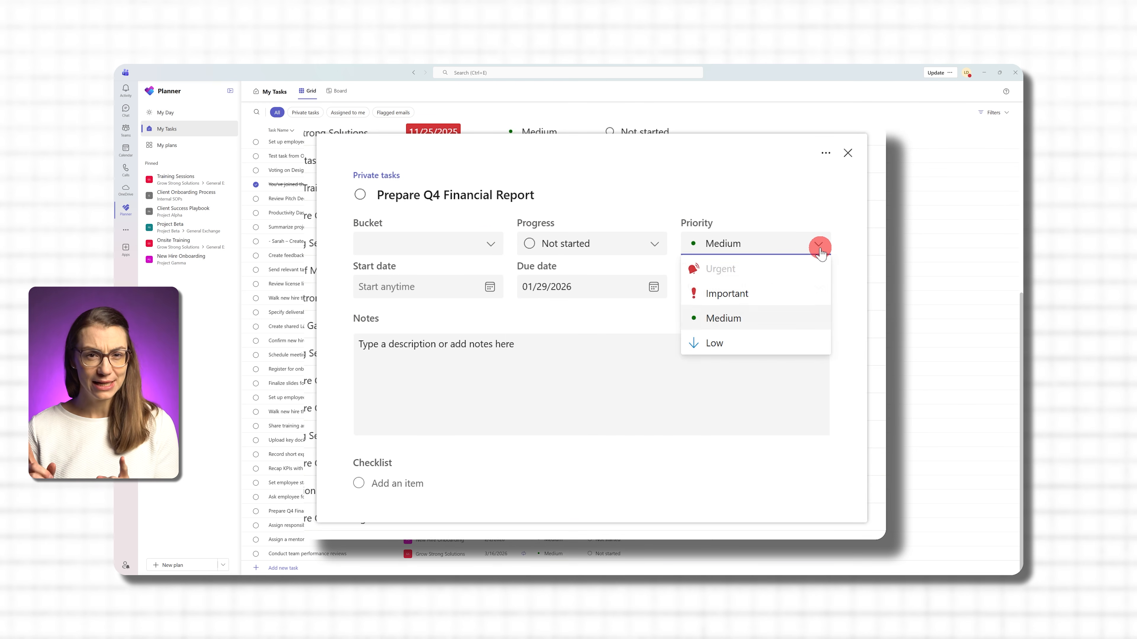
click(766, 299)
key(Up)
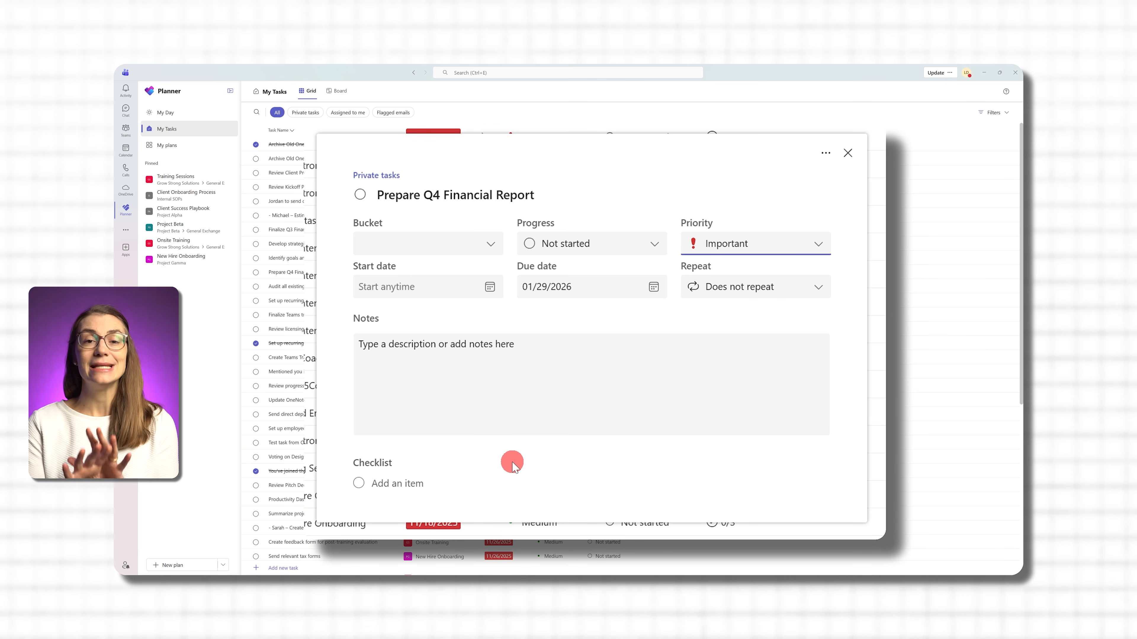
click(439, 197)
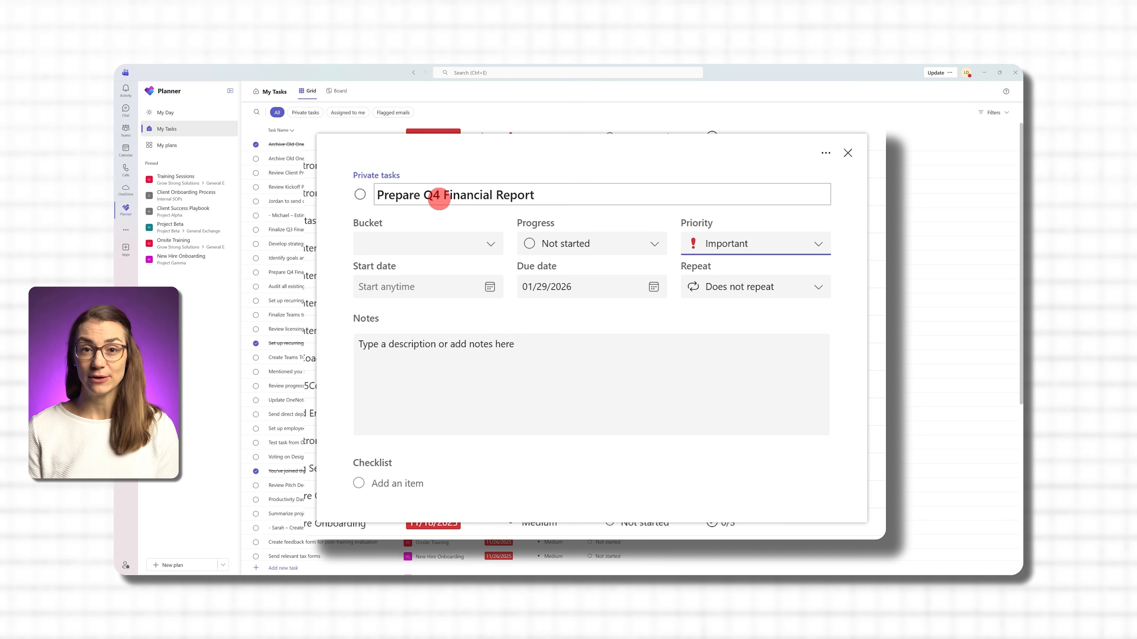
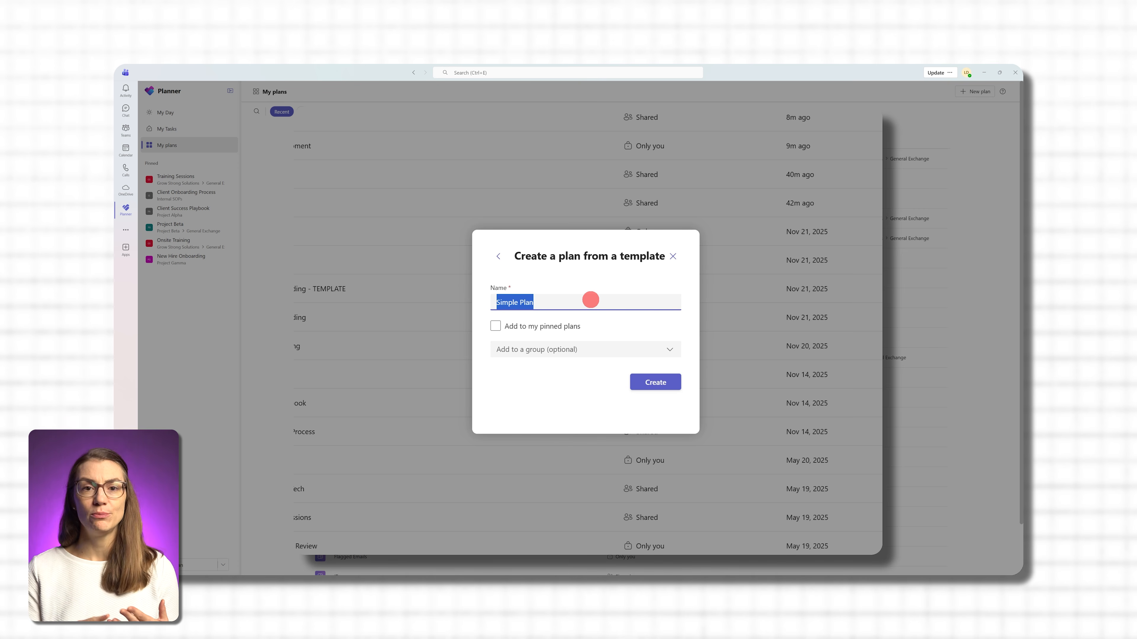
- Create a plan named "Marketing Activities Q1" from the template, unpinned and without a group, and open its option for inviting members
text(Mar)
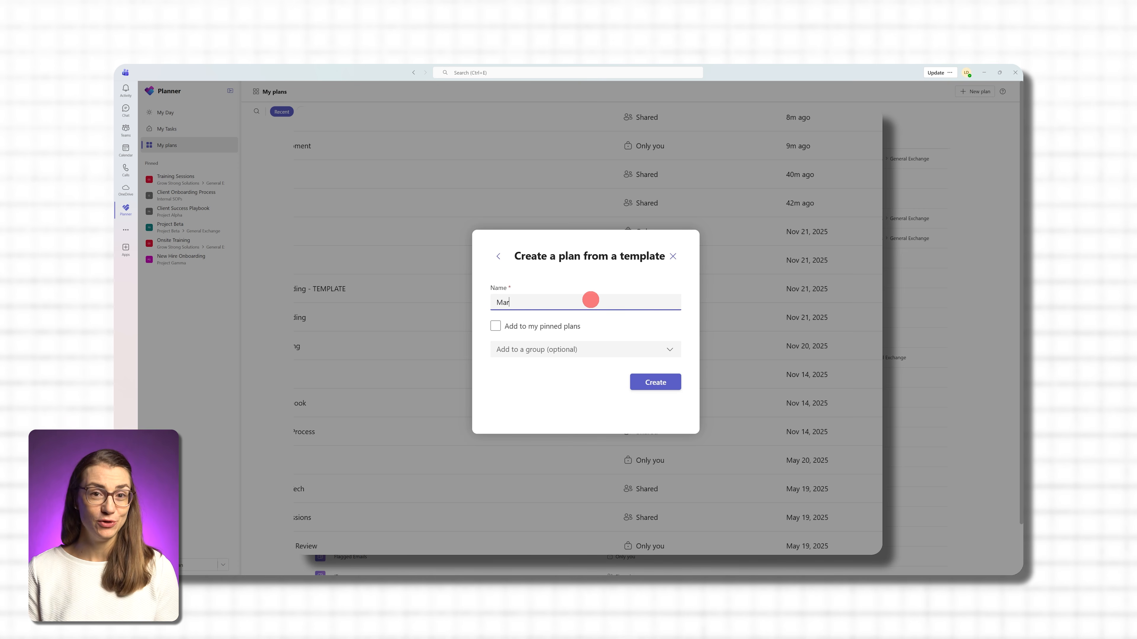
text(keting Activities )
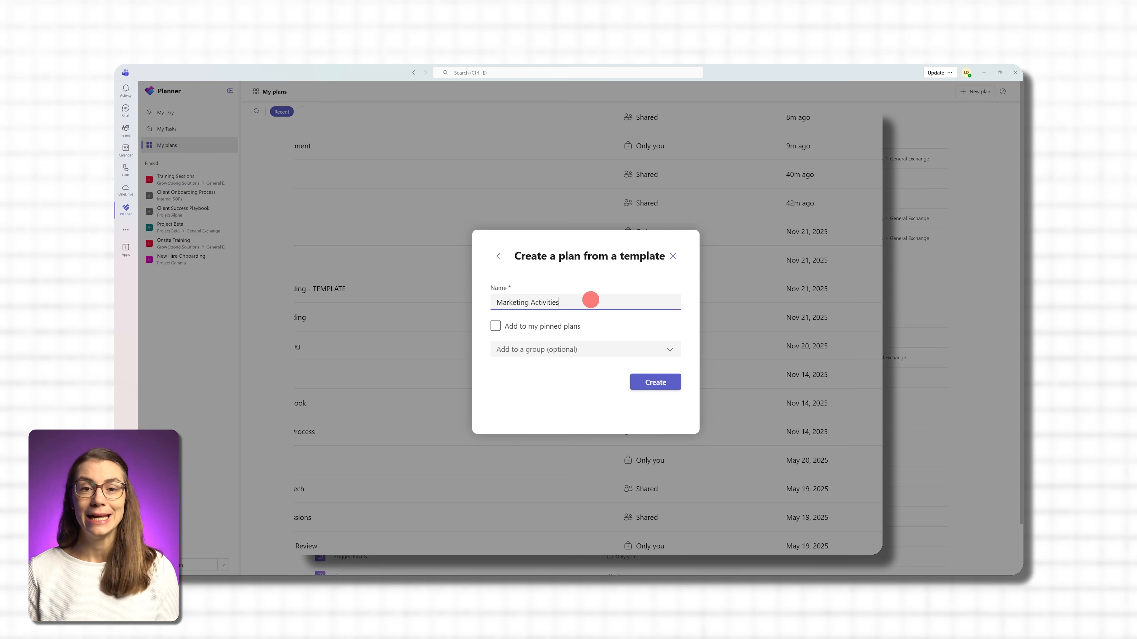
text(Q1)
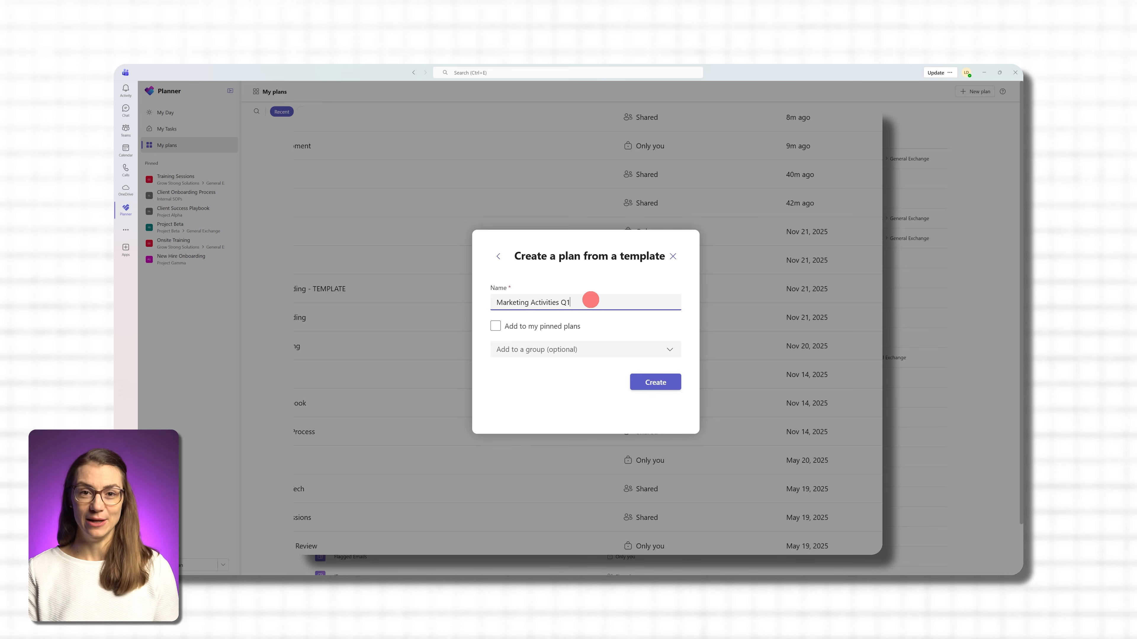
click(524, 327)
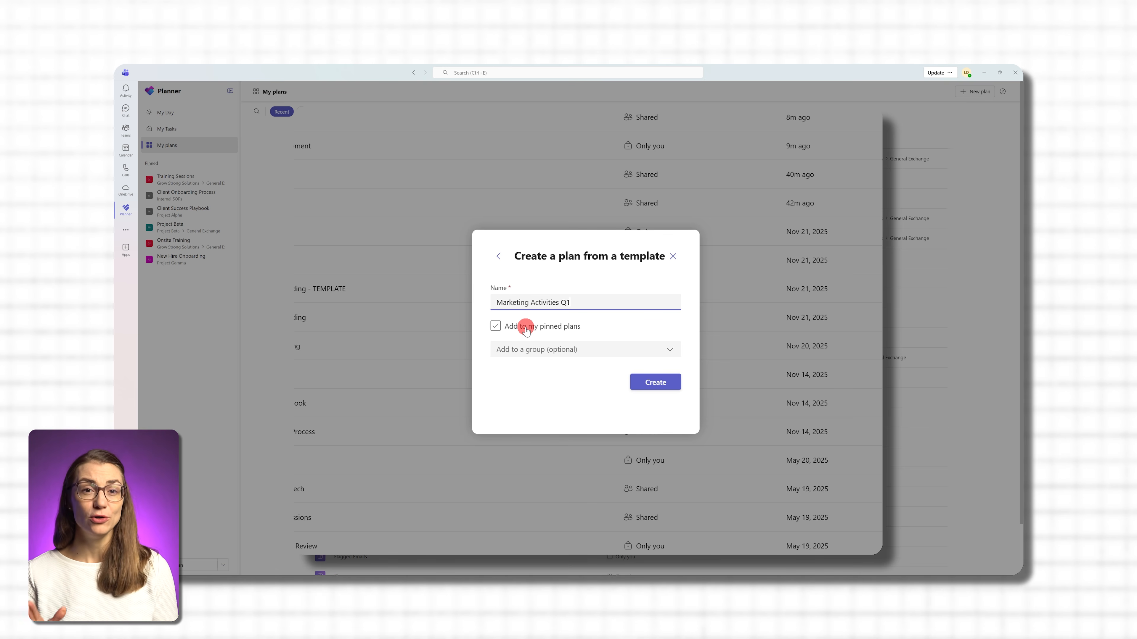
click(526, 330)
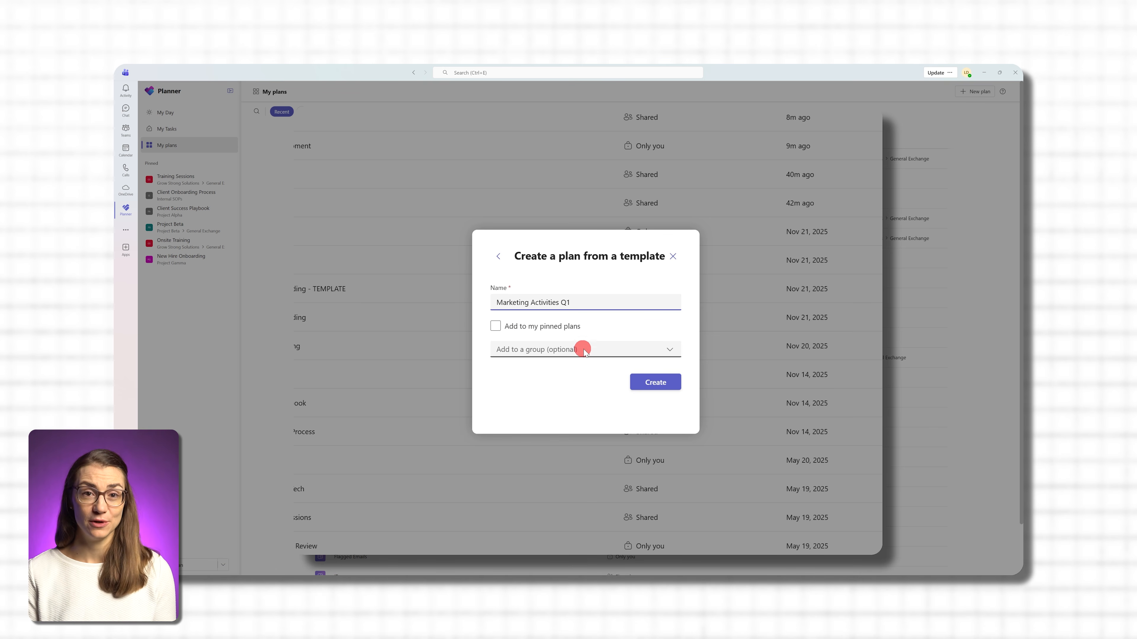
click(625, 353)
scroll(654, 428, down, 1)
scroll(654, 428, up, 1)
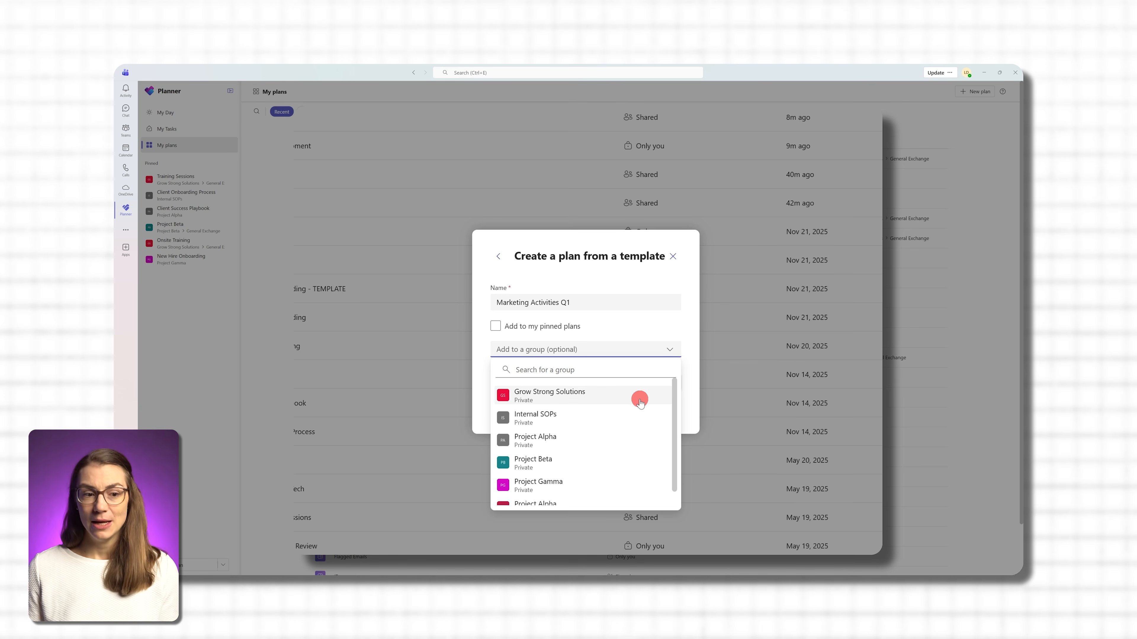
click(633, 347)
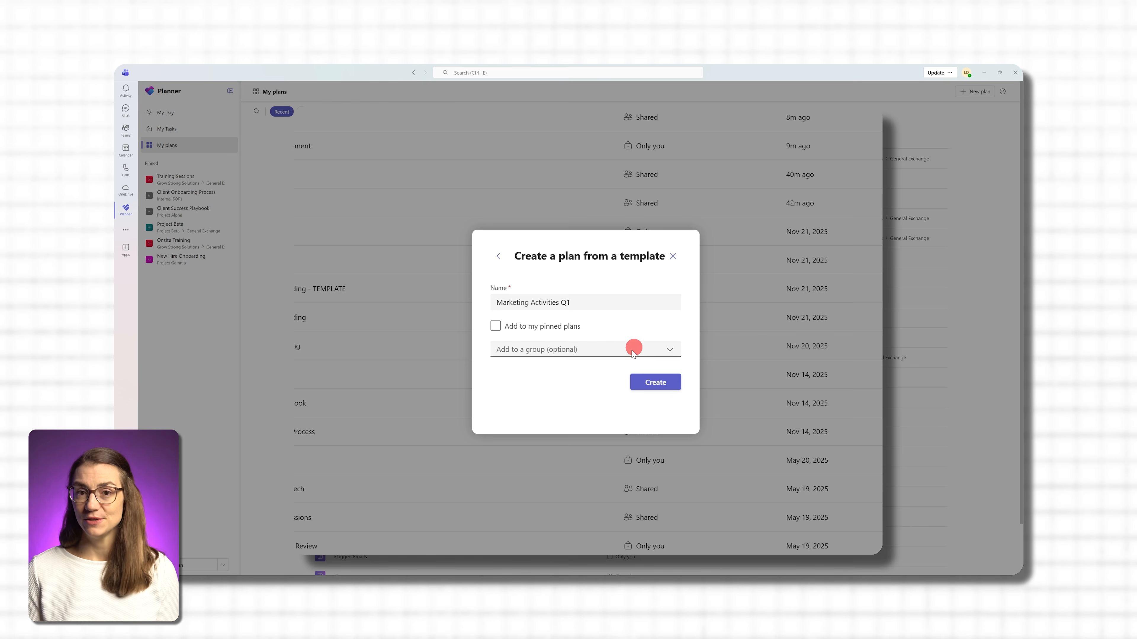
click(642, 383)
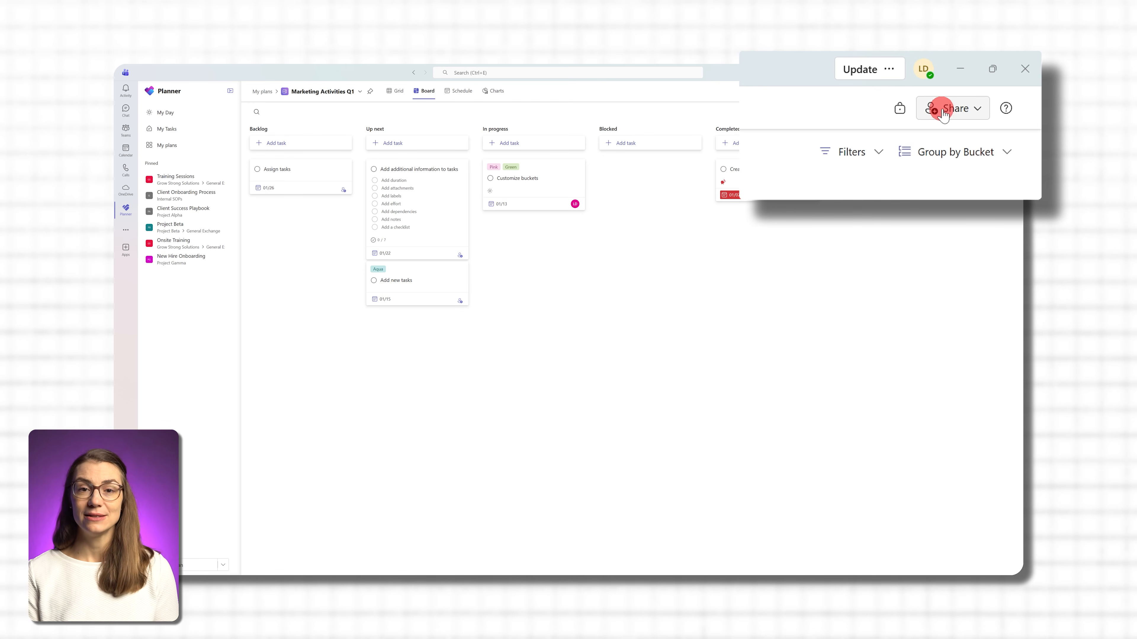
click(982, 92)
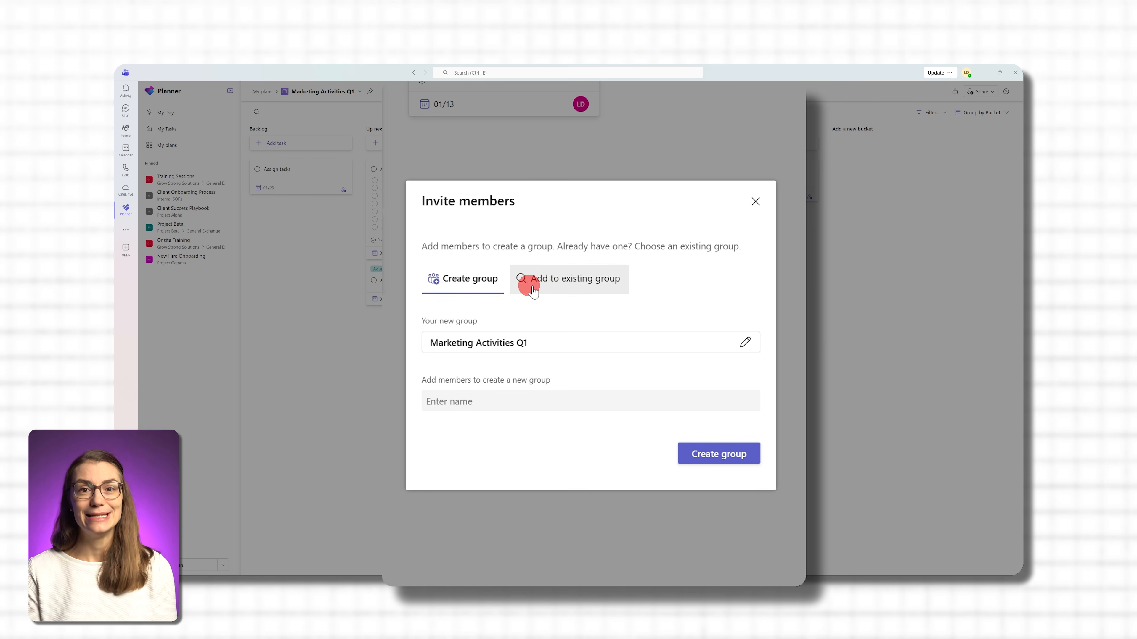
- Draft a new group named "Project Omega" for the plan and check its privacy options
click(584, 349)
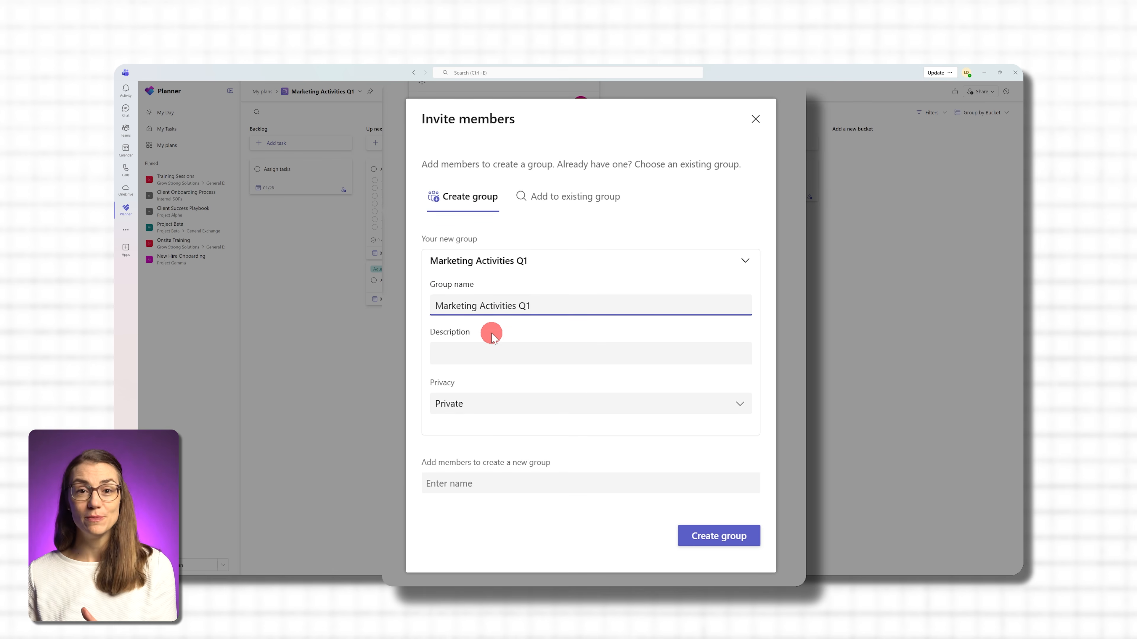
double_click(513, 307)
triple_click(513, 309)
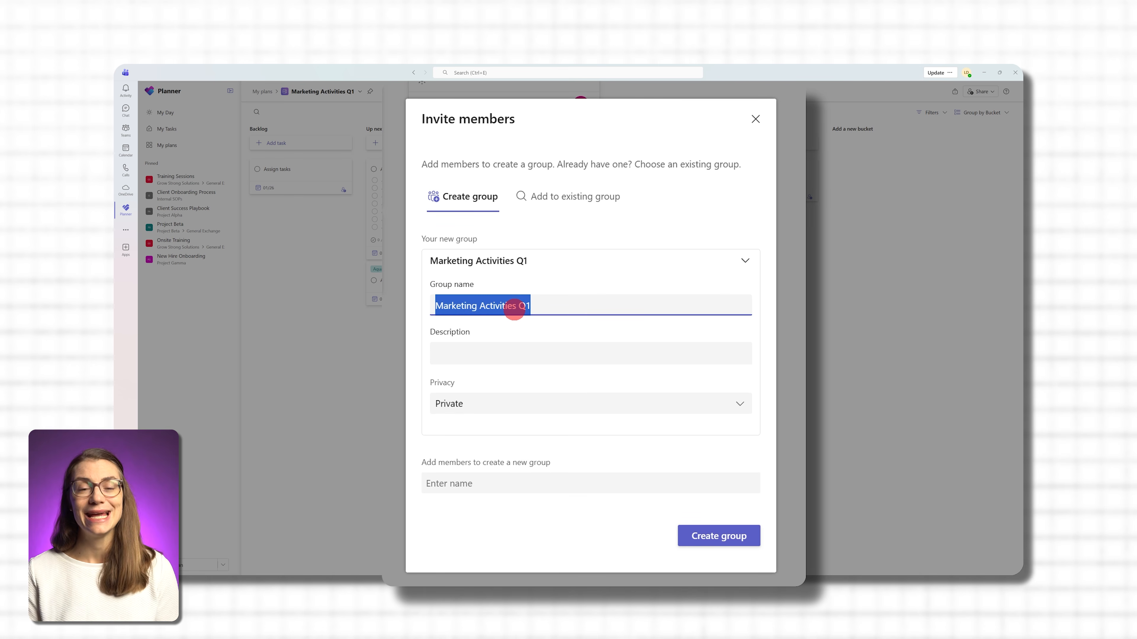
text(Project)
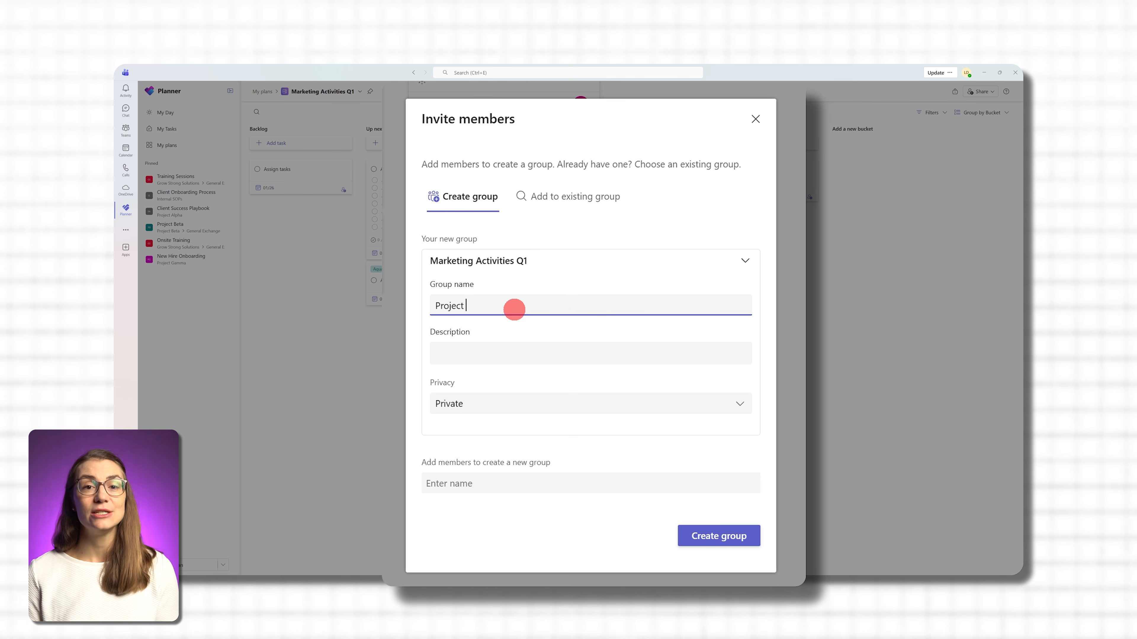
text( Omega)
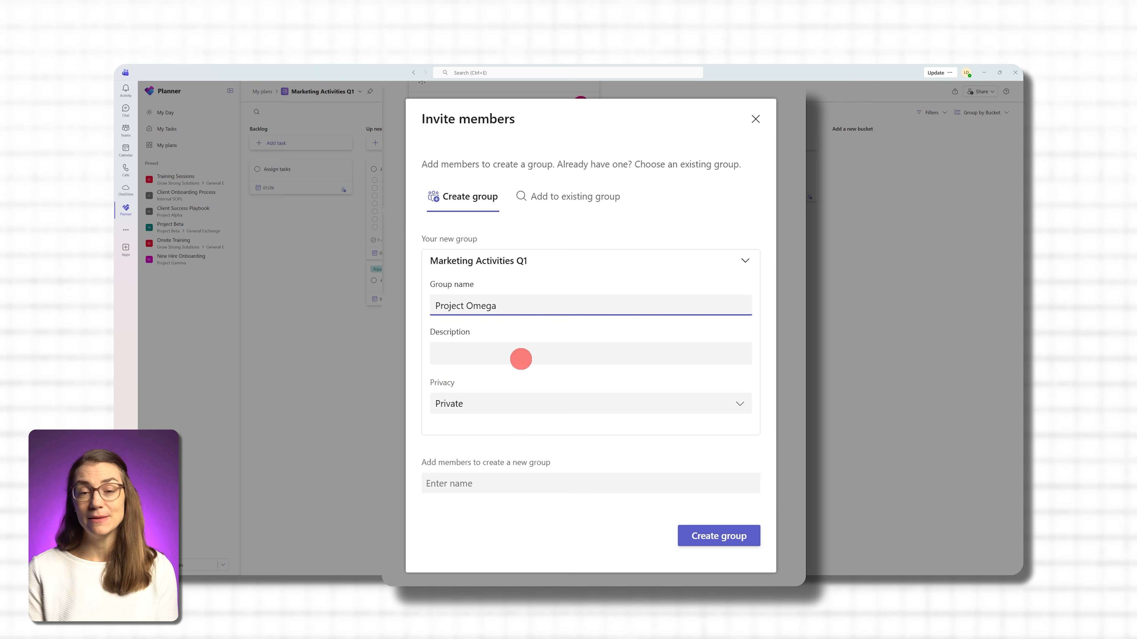
click(521, 400)
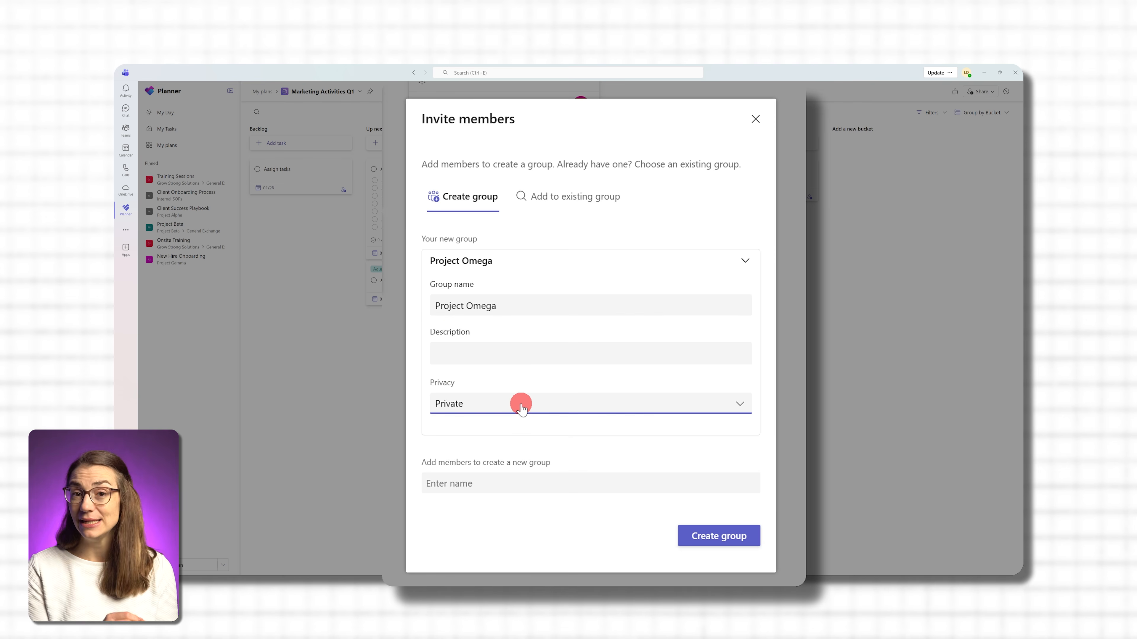
click(521, 428)
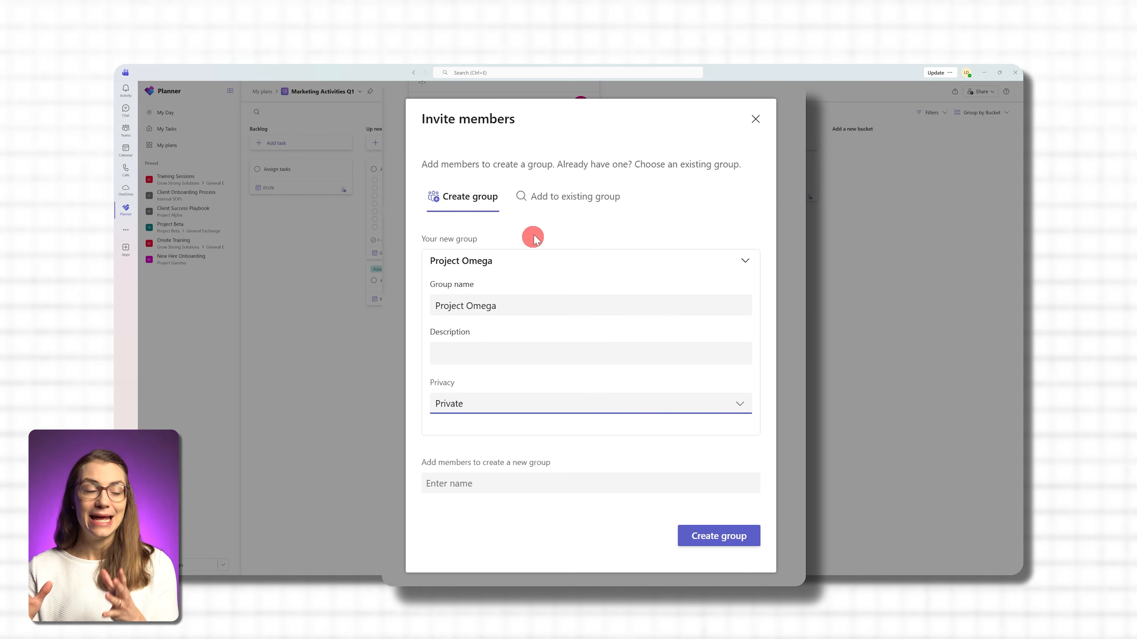
- Add the Marketing Activities Q1 plan to the last listed existing Project Alpha group and view the details
click(556, 200)
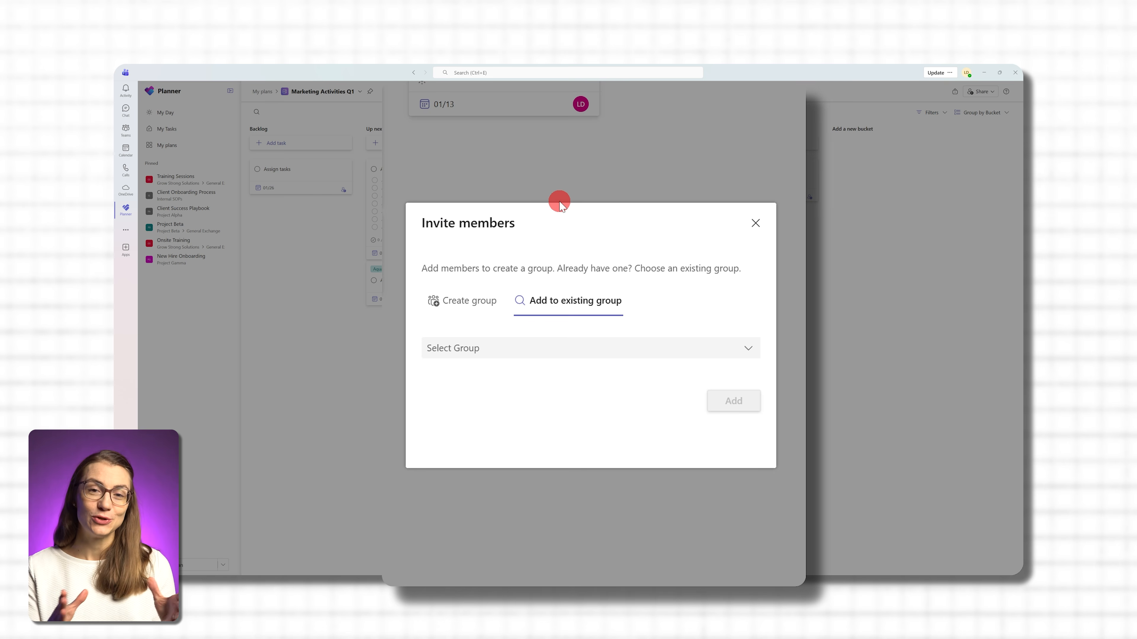
click(550, 354)
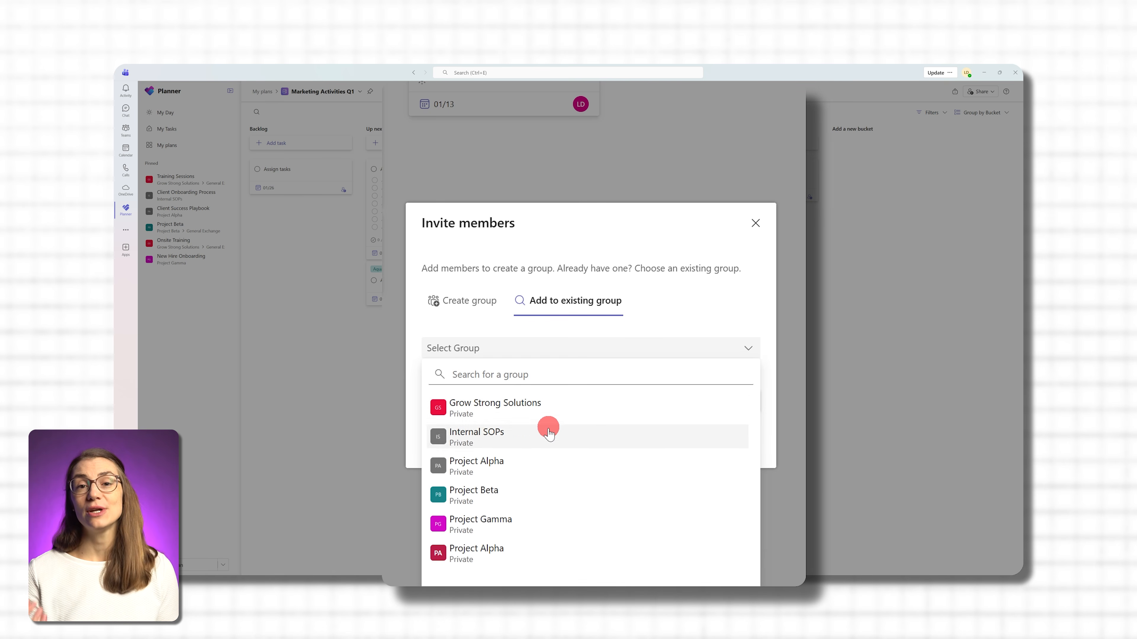
click(539, 550)
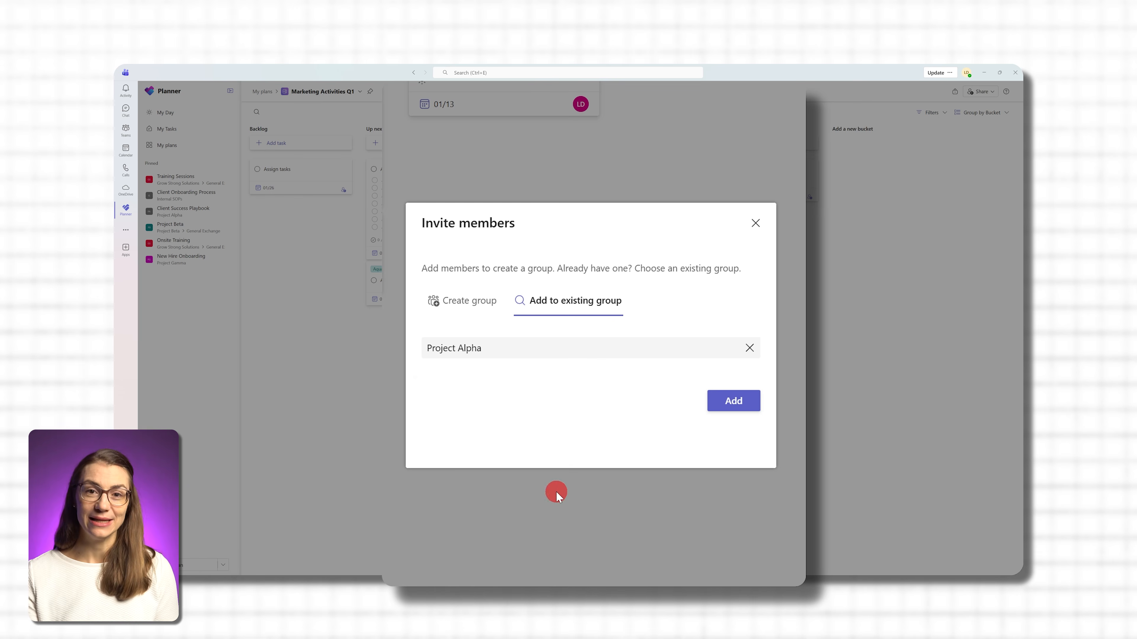
click(736, 405)
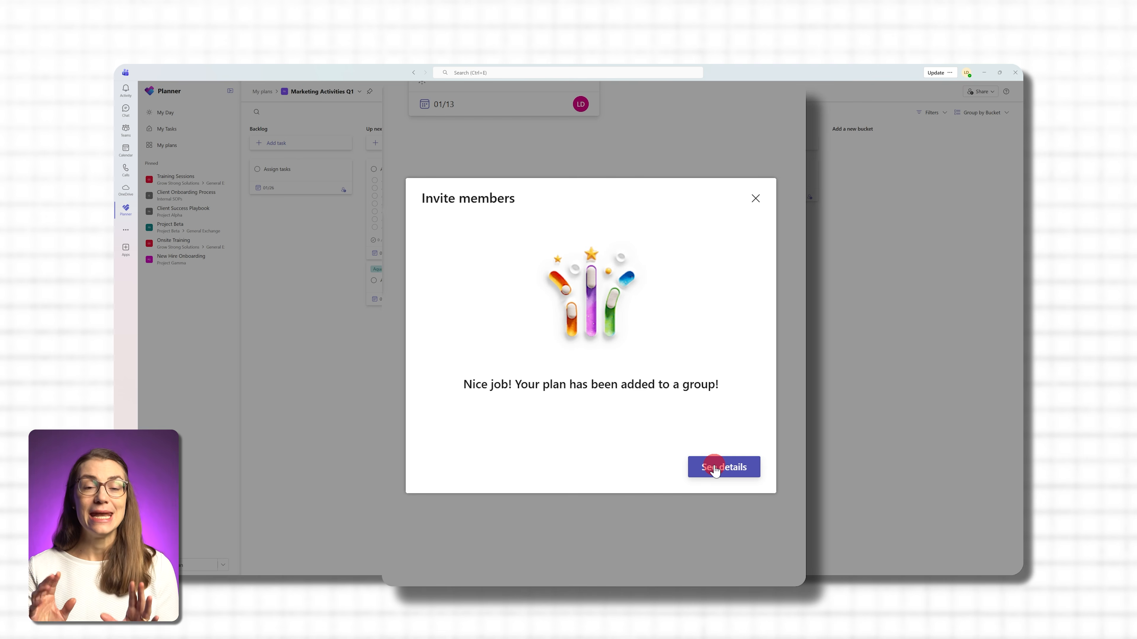
click(715, 469)
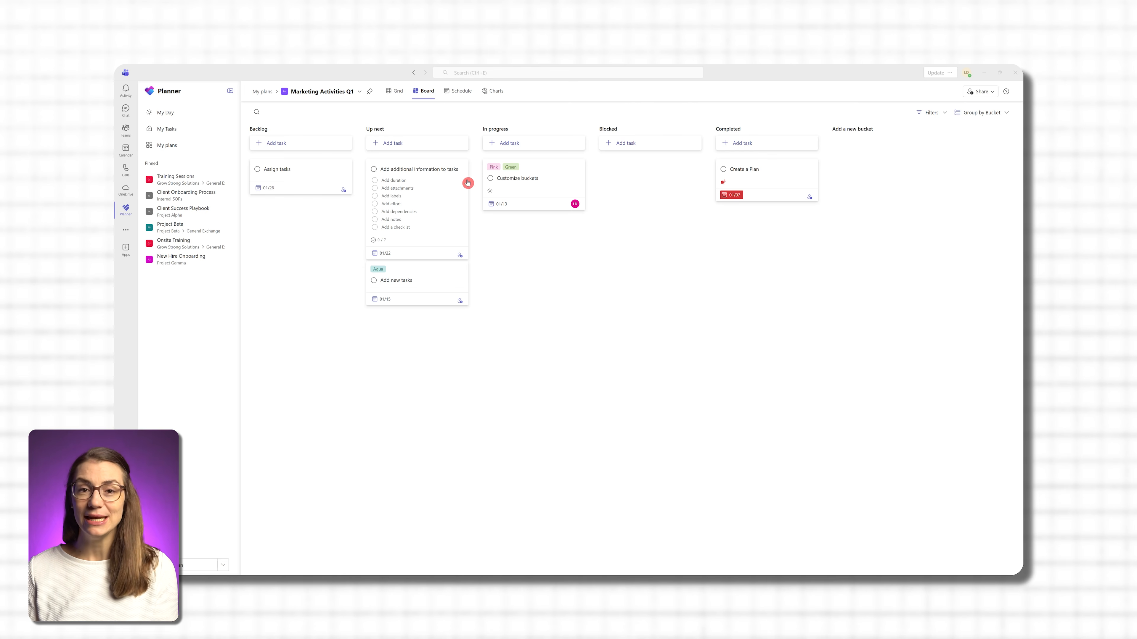
- Open the In progress bucket's name for editing, leave it unchanged, and delete the Blocked bucket
click(490, 130)
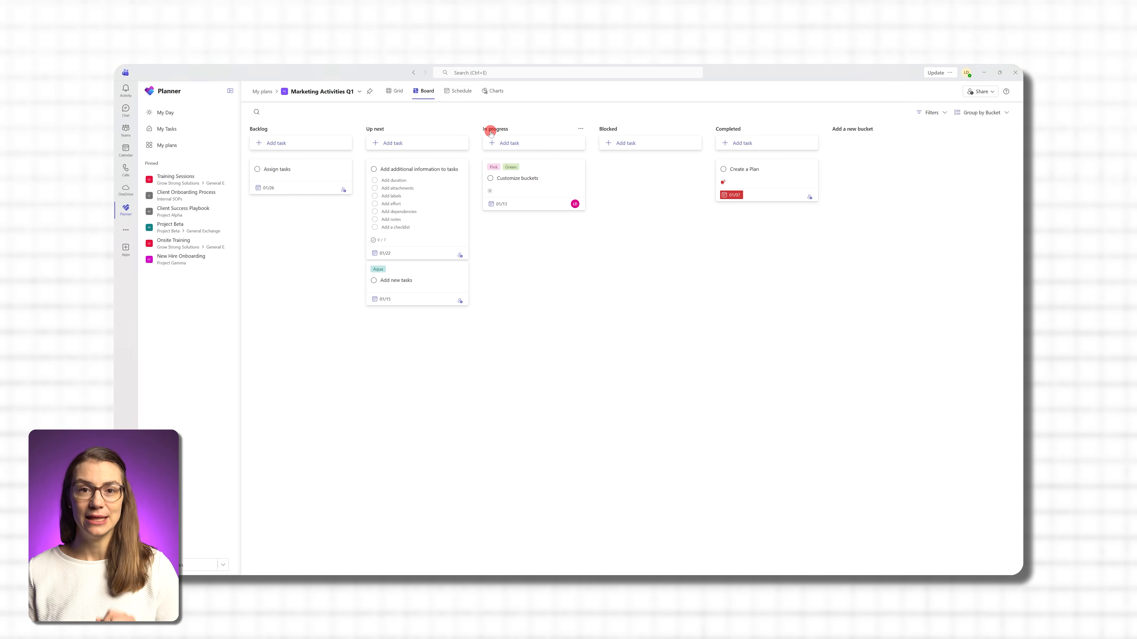
double_click(518, 129)
triple_click(519, 130)
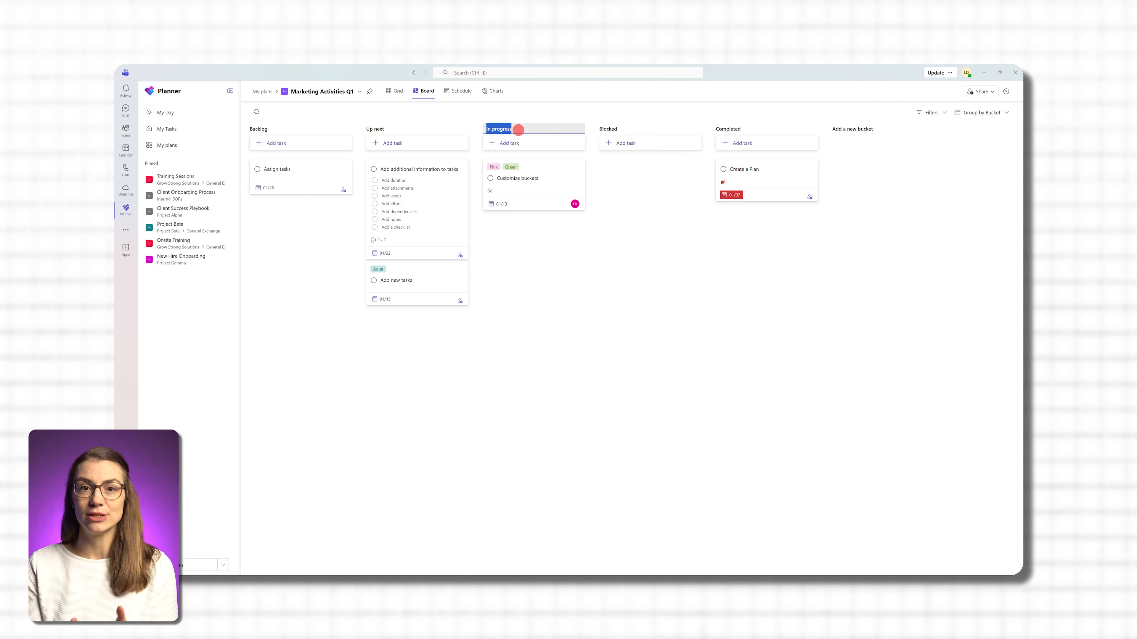
click(616, 130)
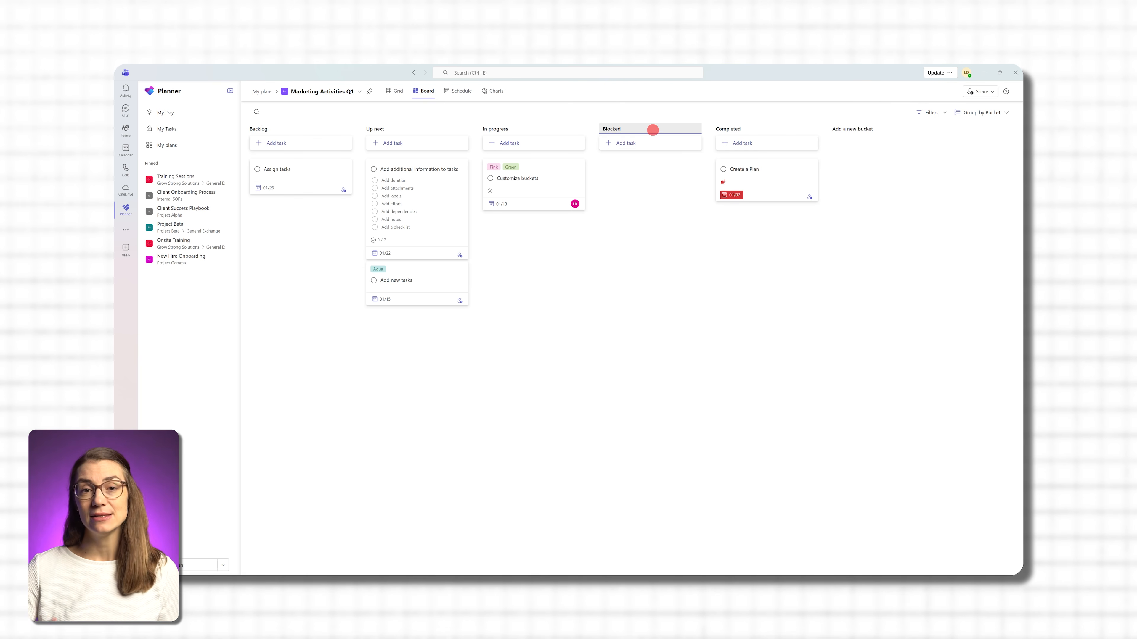
click(680, 178)
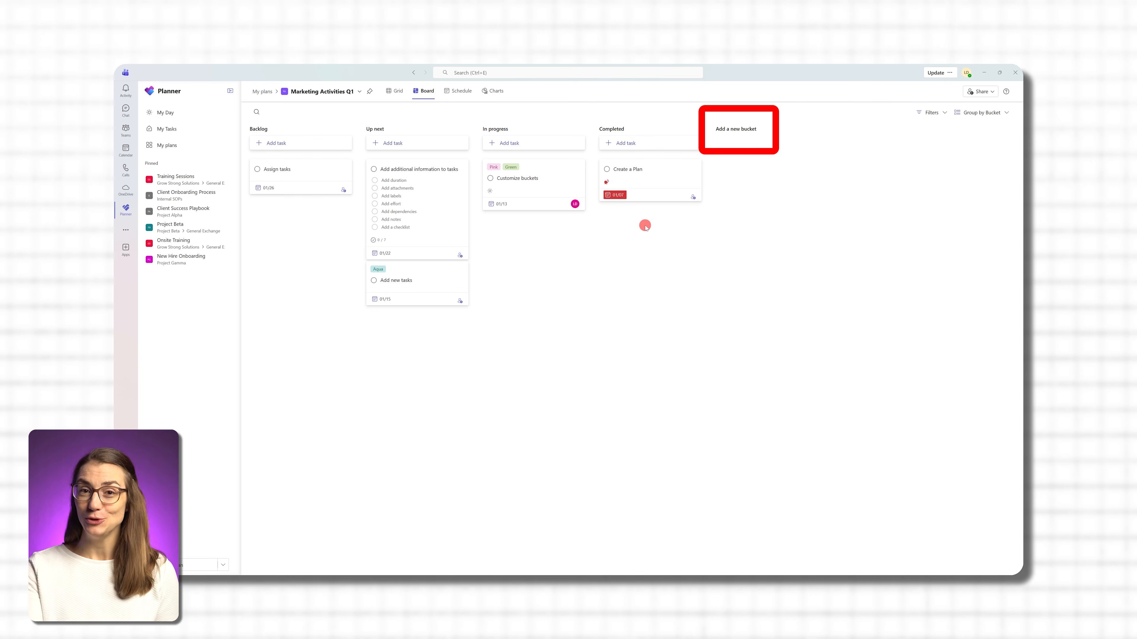
- Add a new bucket named "Blocked" to the board
click(734, 129)
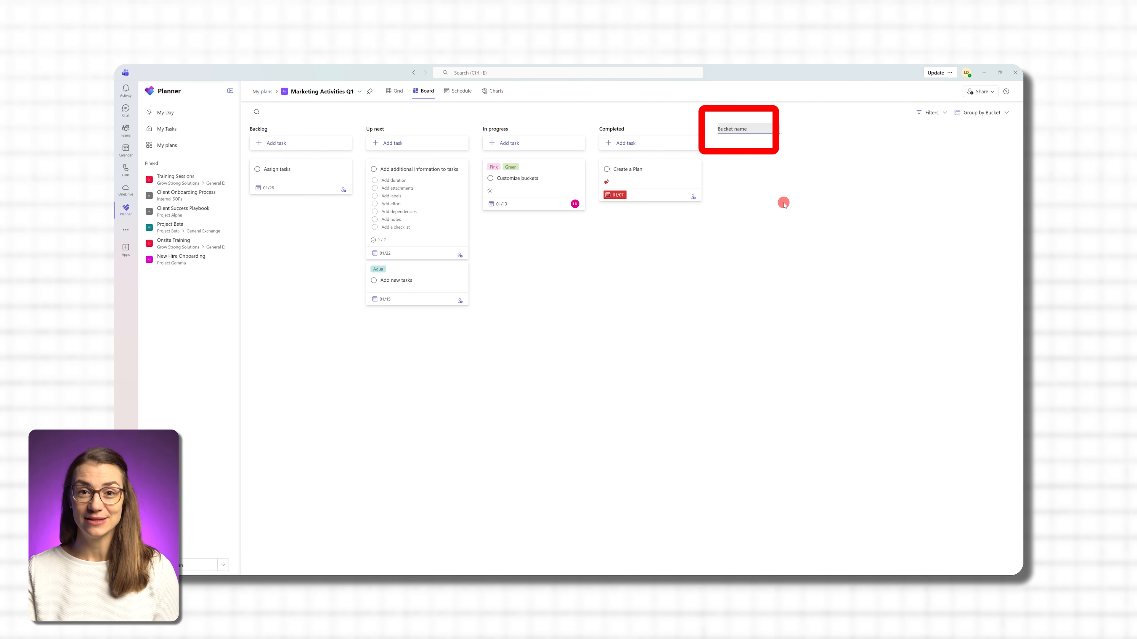
text(Blocked)
key(Return)
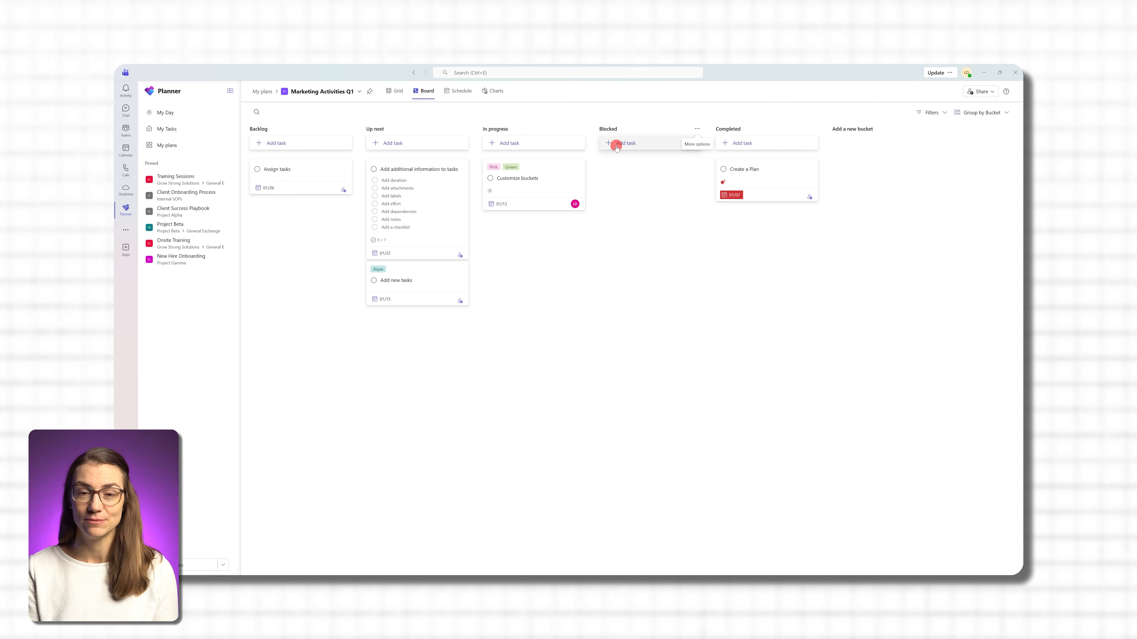
- Add a task named "Share comms plan with team" to the In progress bucket
click(514, 144)
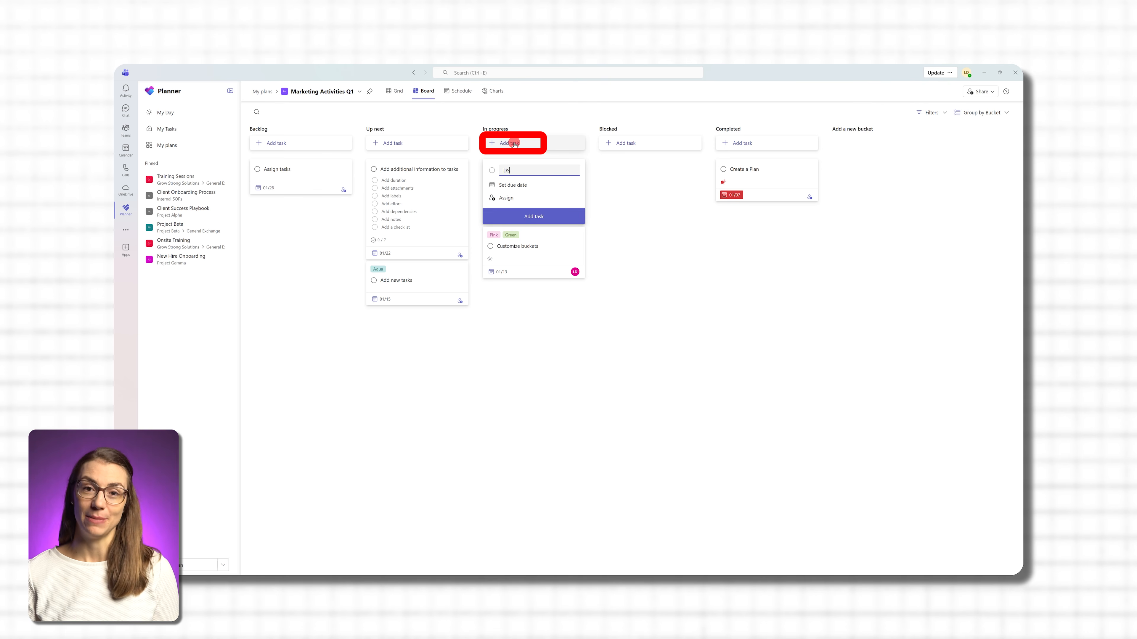
text(Share comms plan with team)
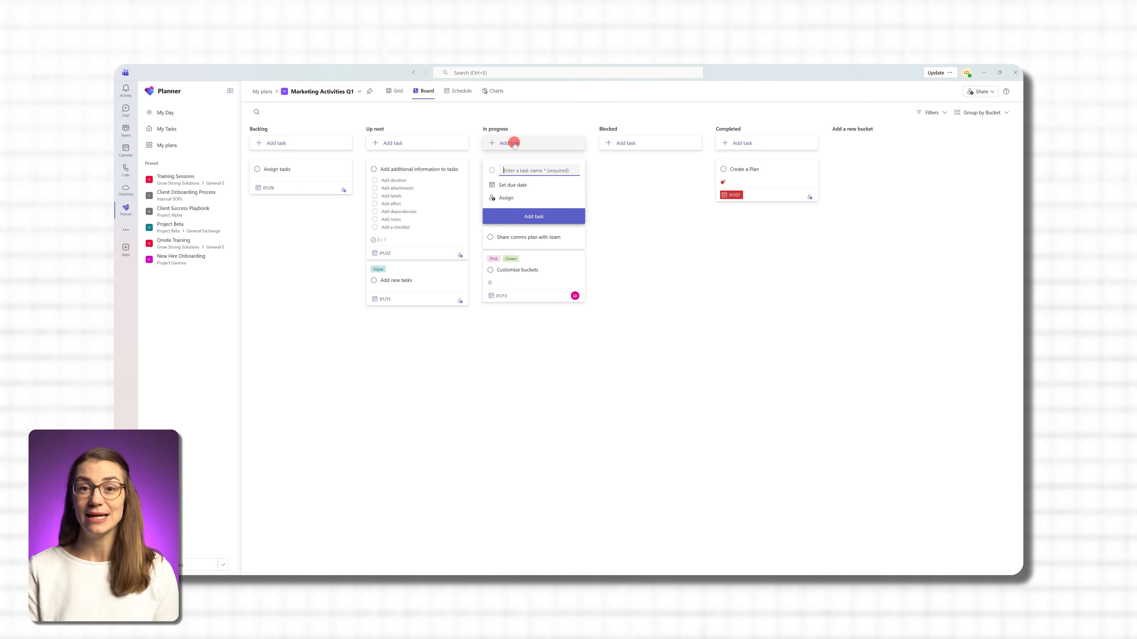
click(534, 217)
key(Escape)
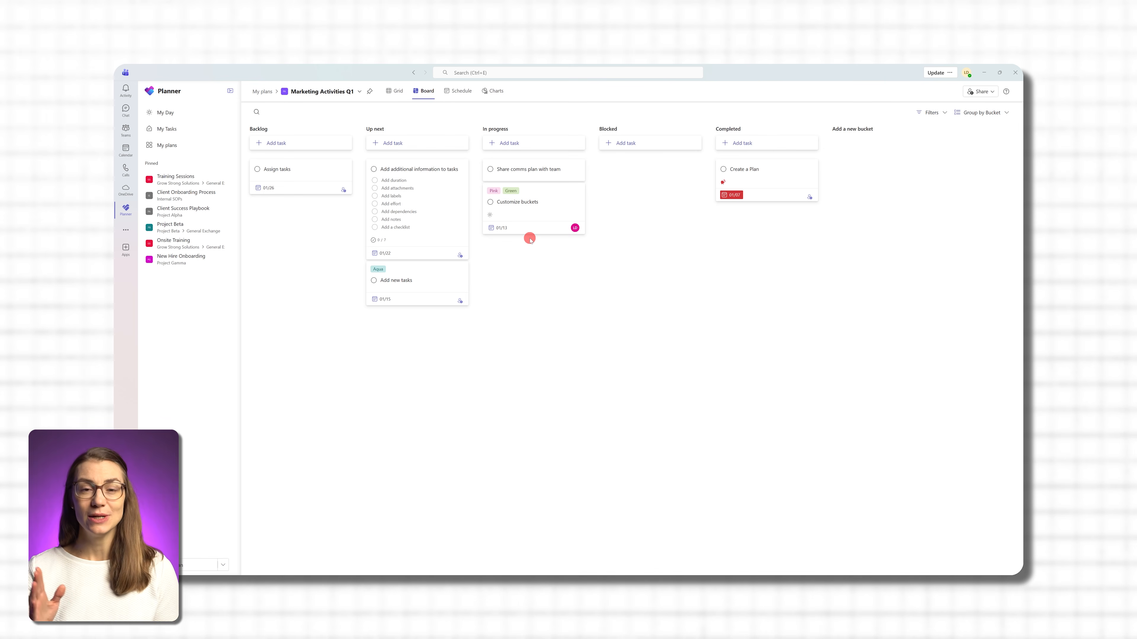
- Open the details of the Share comms plan with team task and assign it to the first suggested person
click(551, 169)
click(546, 157)
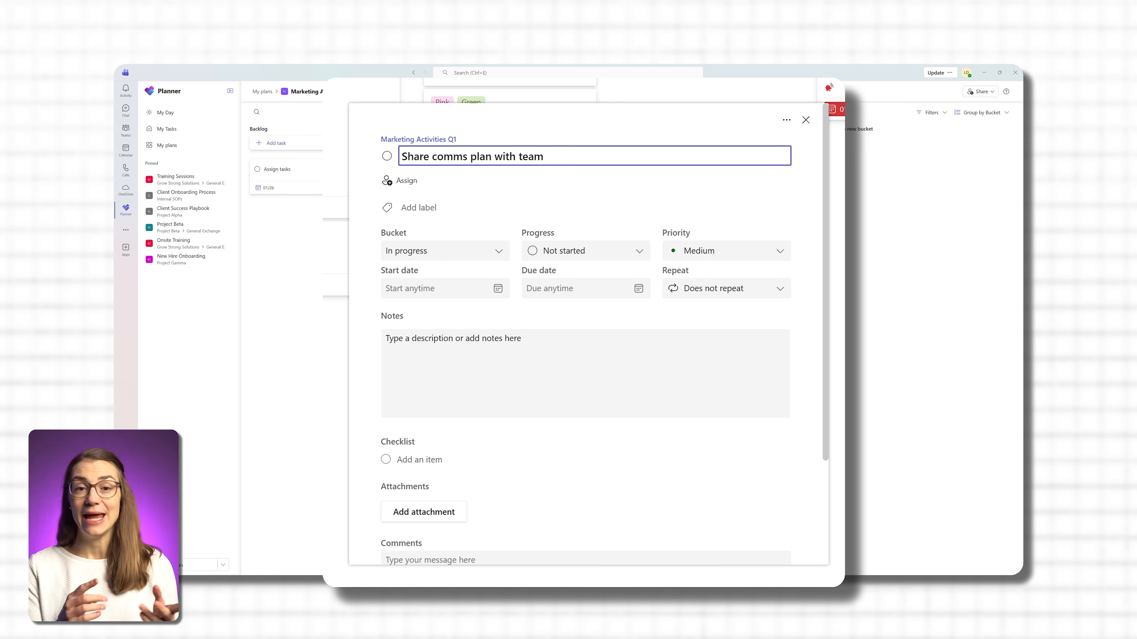
click(409, 182)
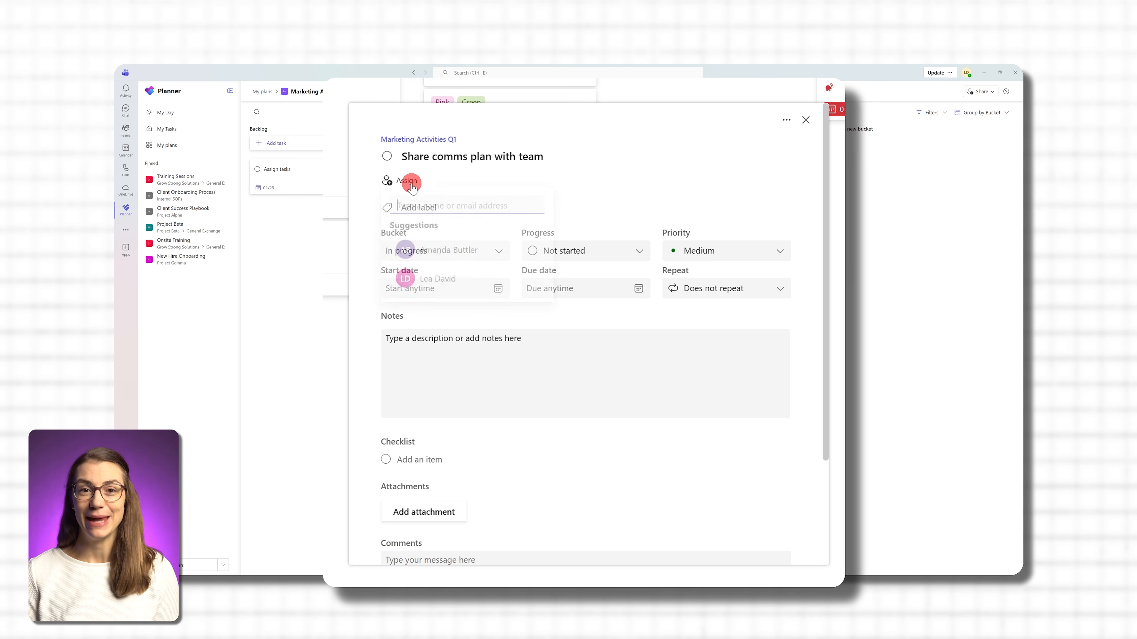
click(466, 251)
click(553, 187)
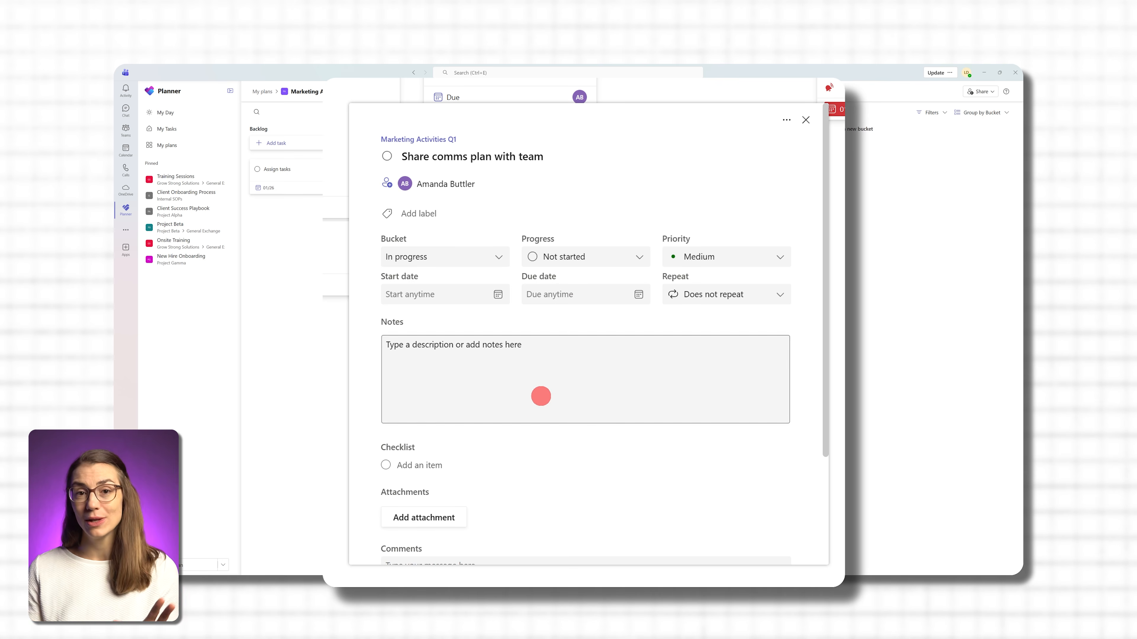
- Add checklist items for requesting the comms plan from a colleague, "Share it with the team" and "Follow-up on action items / alignments"
text(Request comms plan from Rob)
key(Return)
text(Share it with the team)
key(Return)
text(Follow-up on )
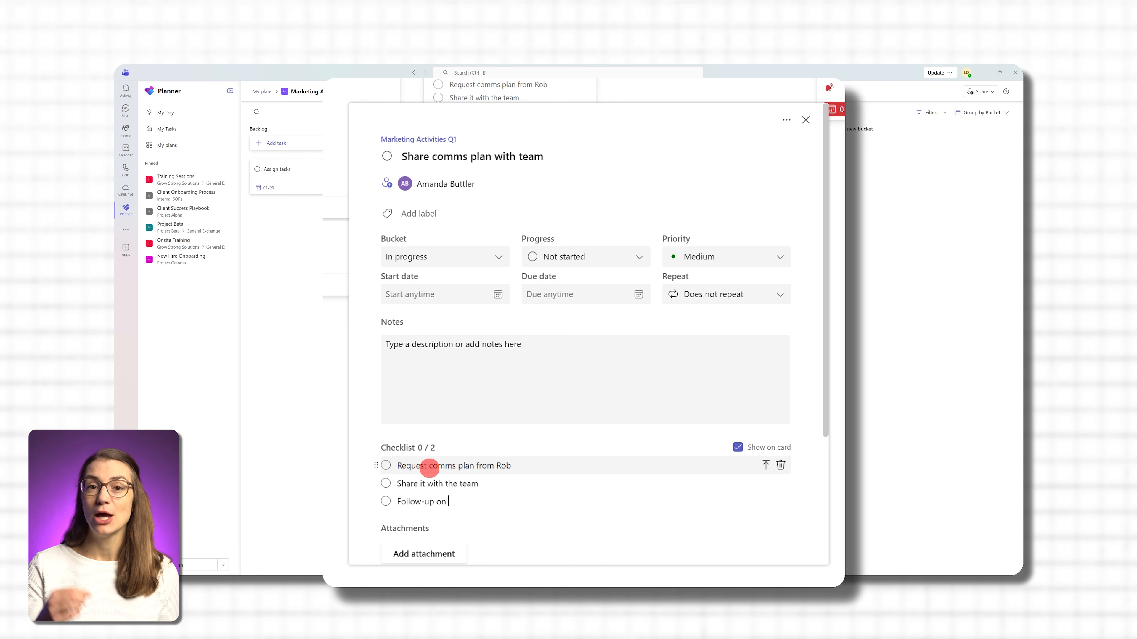
text(action items )
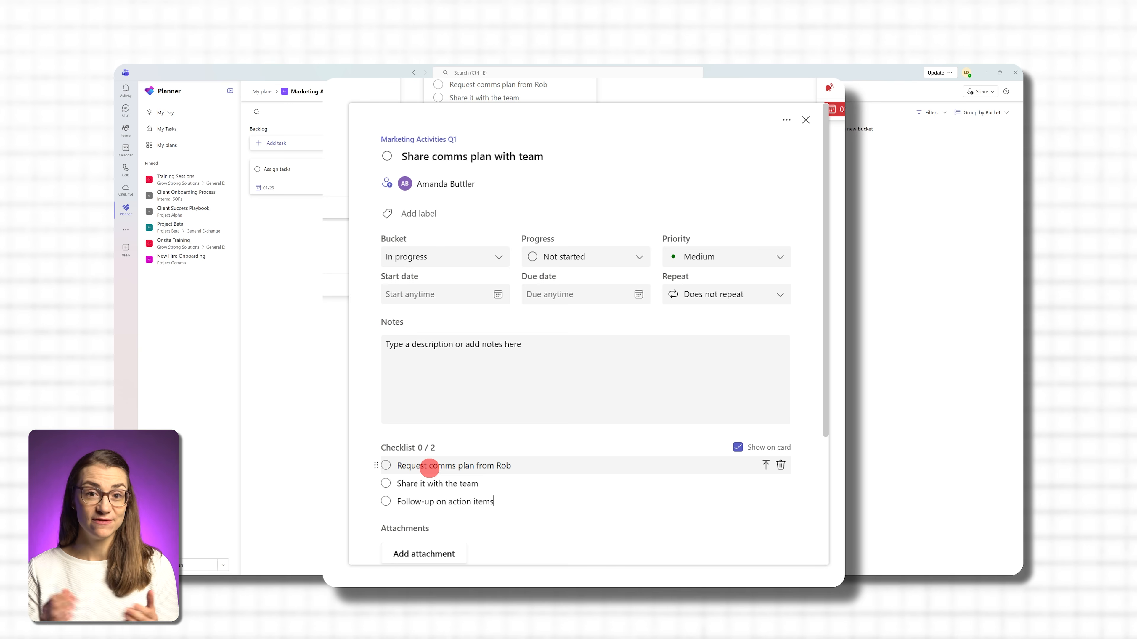
text(/ alignments)
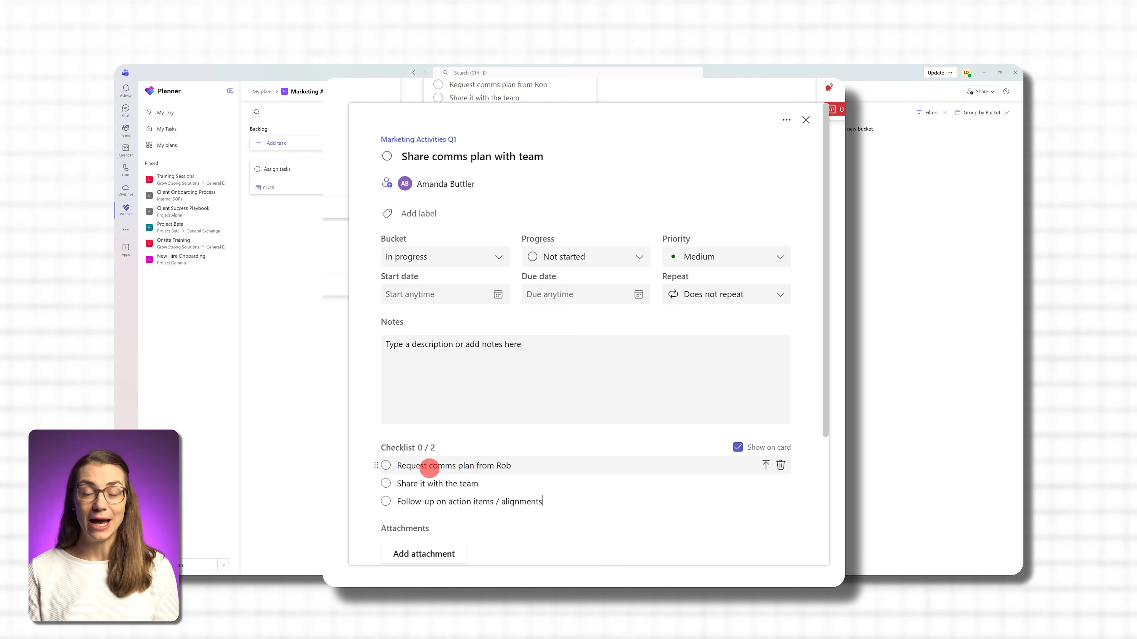
- Commit the last checklist item and rename the pink label to "Finance" from the task's label list
key(Return)
click(428, 214)
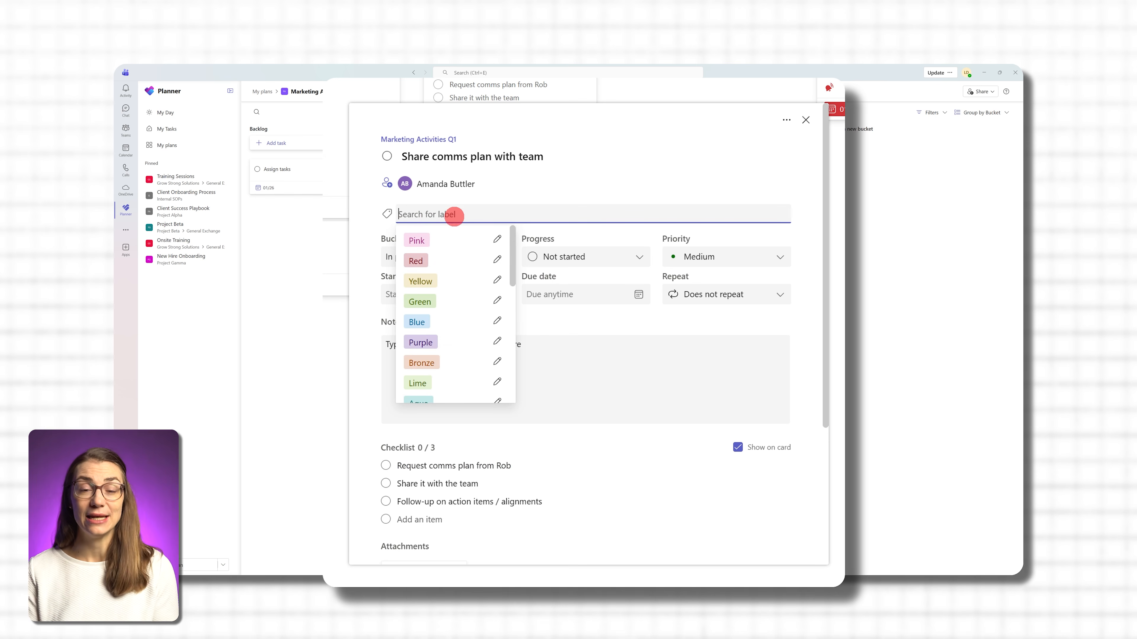
click(497, 240)
double_click(550, 264)
text(Wo)
key(BackSpace)
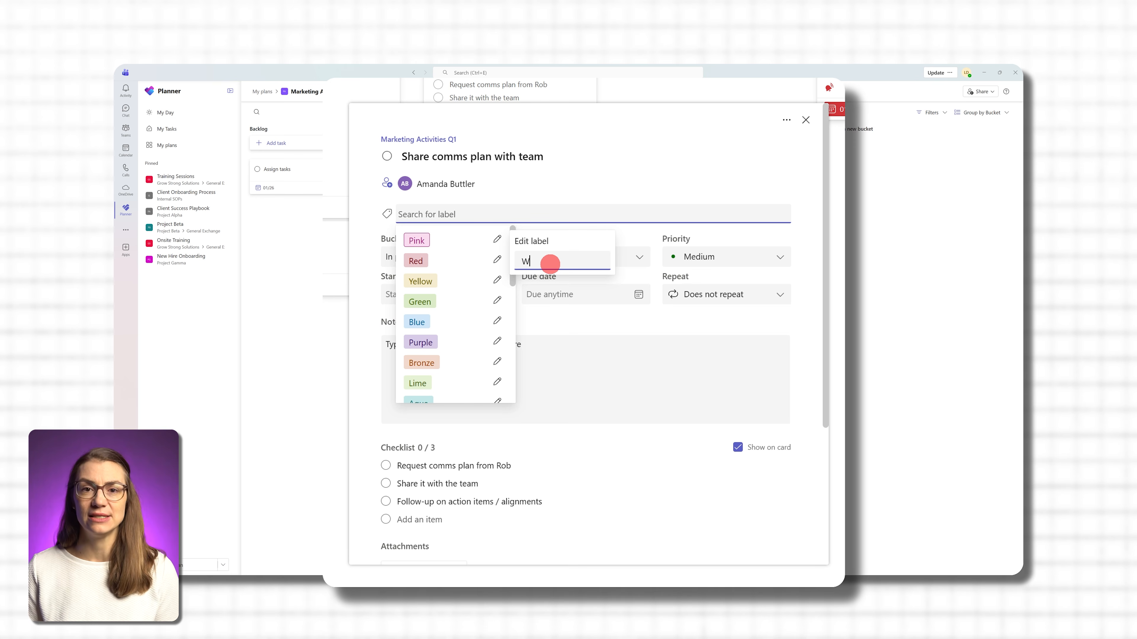
key(BackSpace)
text(Finance)
key(Return)
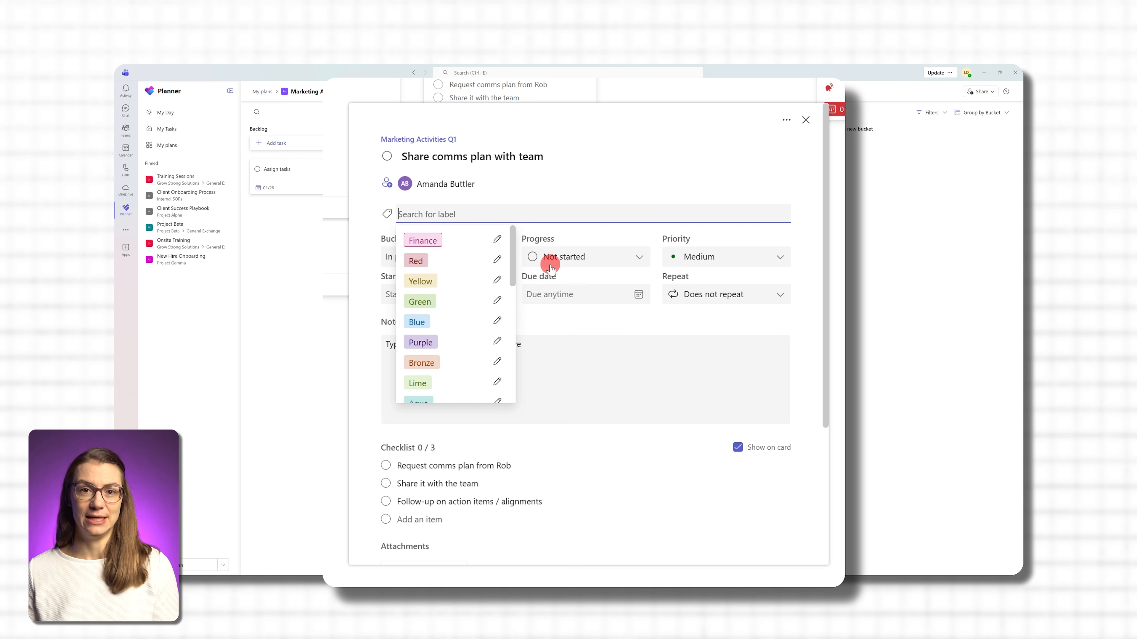
- Rename the red label to "Marketing" and the yellow label to "Comms"
click(497, 259)
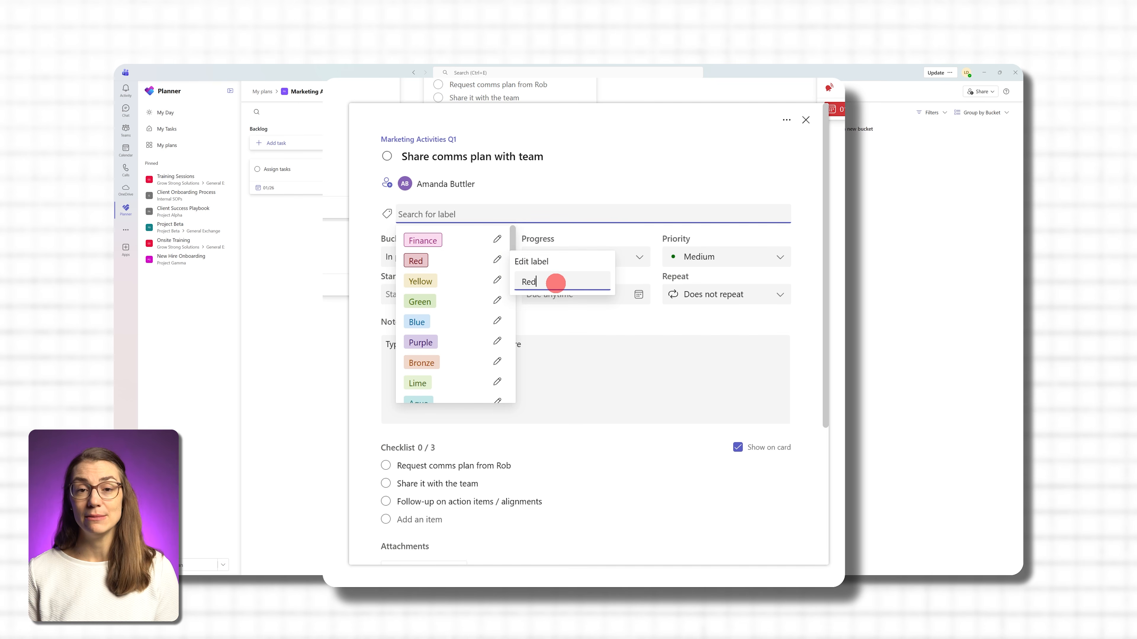
text(Marketing)
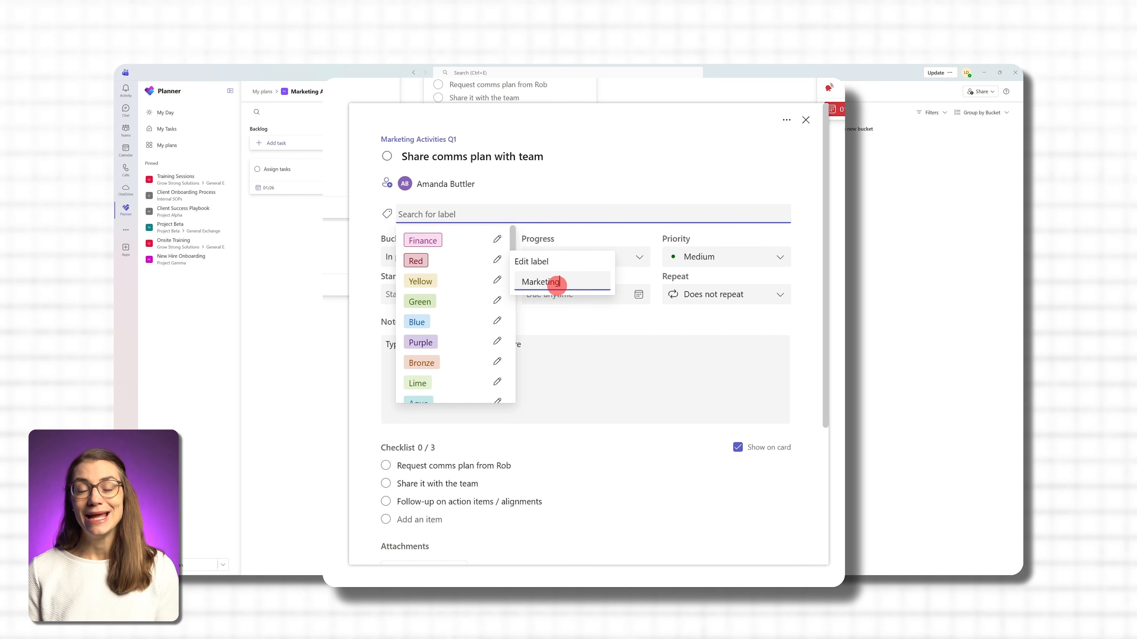
key(Return)
click(497, 280)
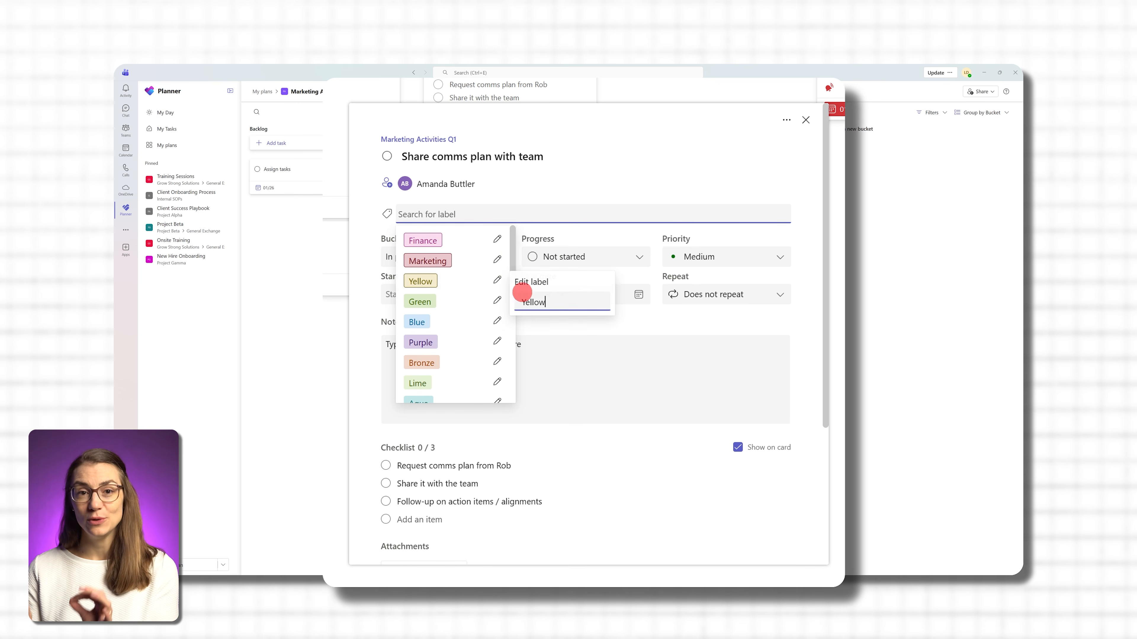
text(Comms)
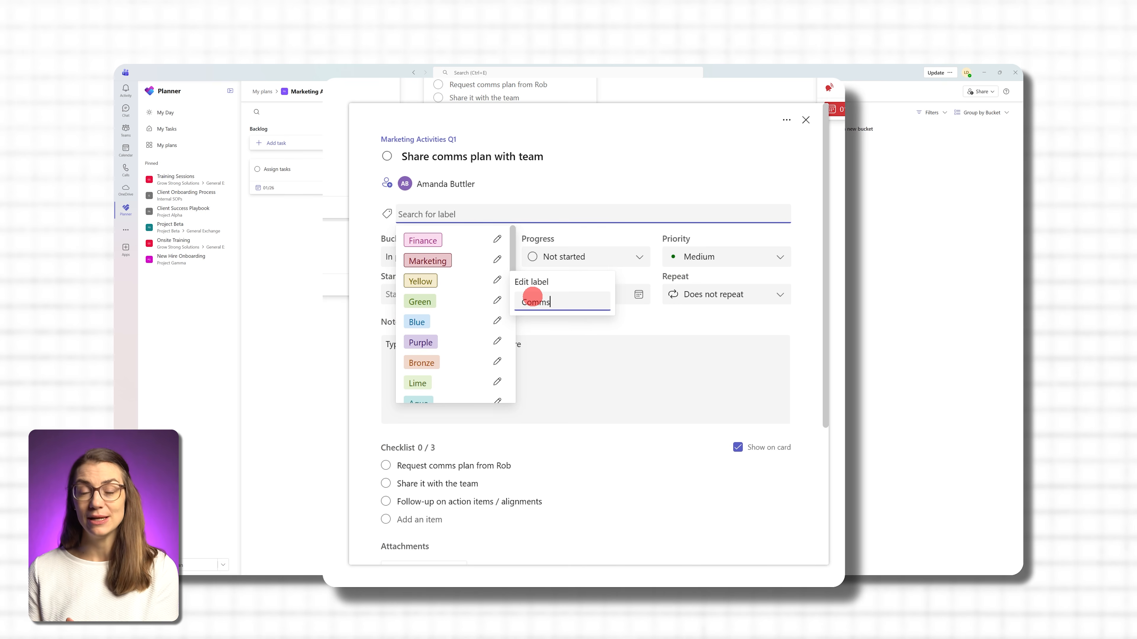
key(Return)
- Apply the Comms and Marketing labels to the Share comms plan with team task
click(427, 281)
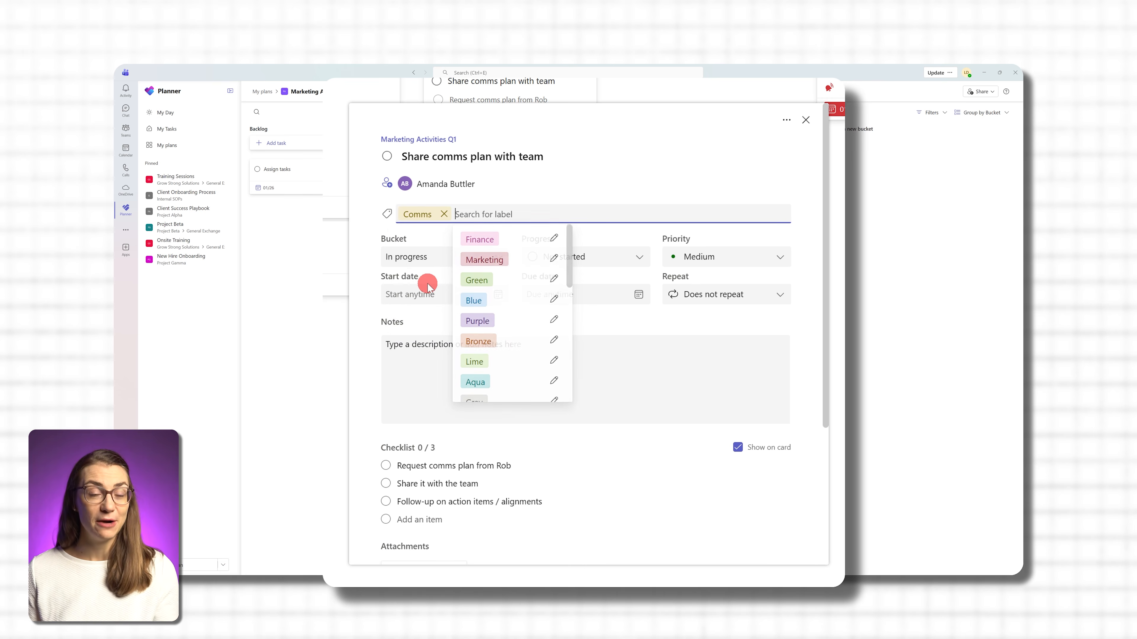
click(488, 262)
click(572, 190)
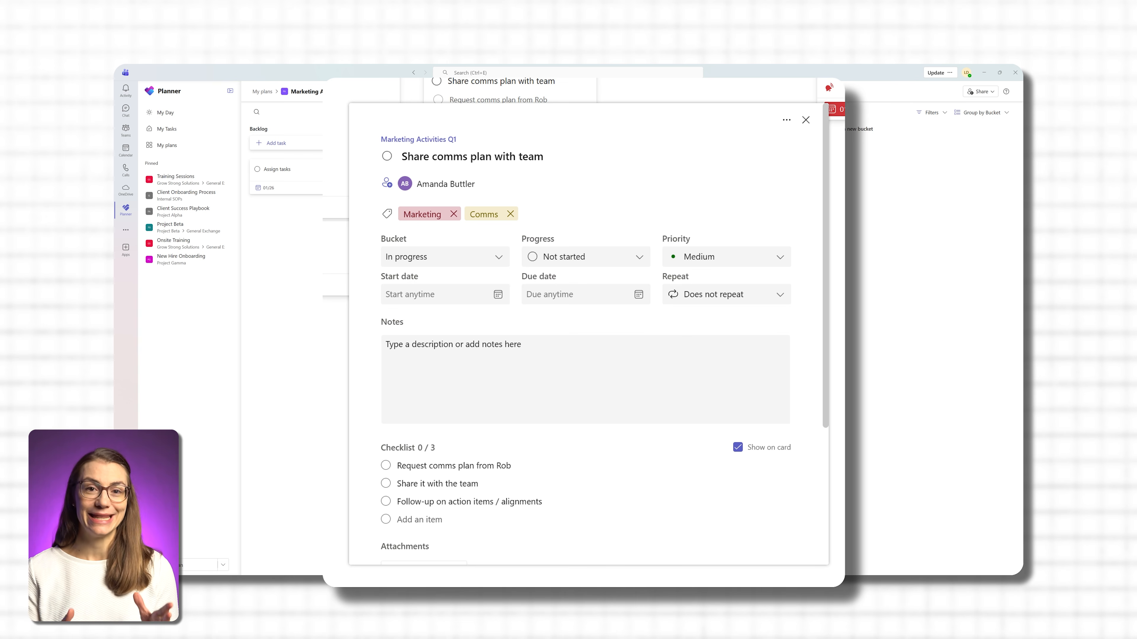
- Set the task's progress to In progress, with start date 01/12/2026 and due date 01/21/2026
click(625, 257)
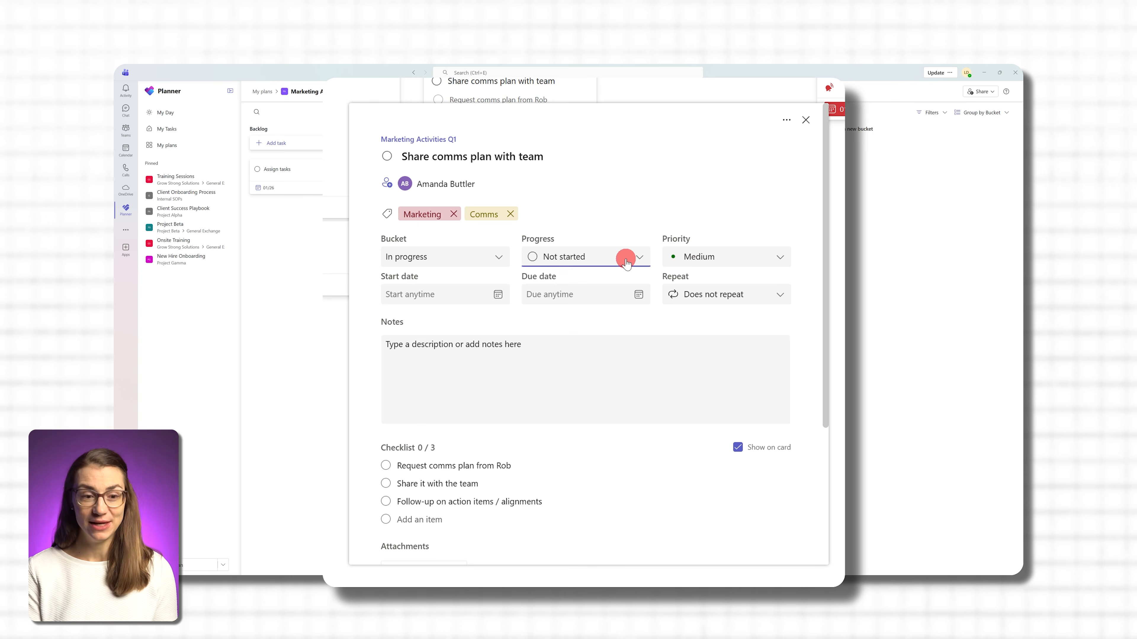
click(611, 300)
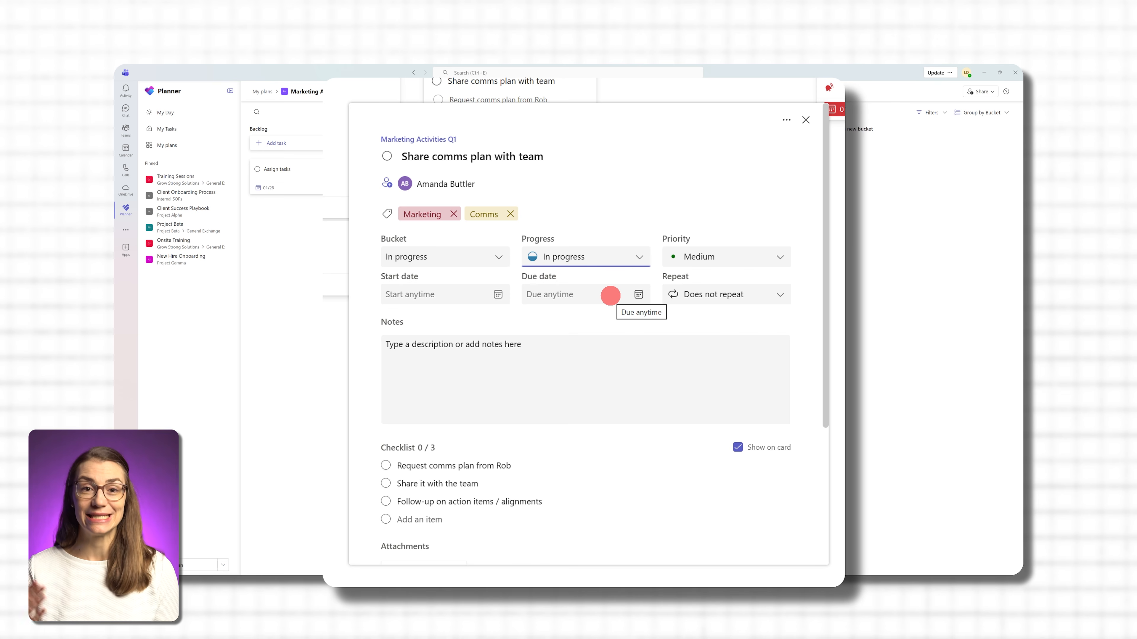
click(505, 294)
click(413, 389)
click(628, 293)
click(586, 406)
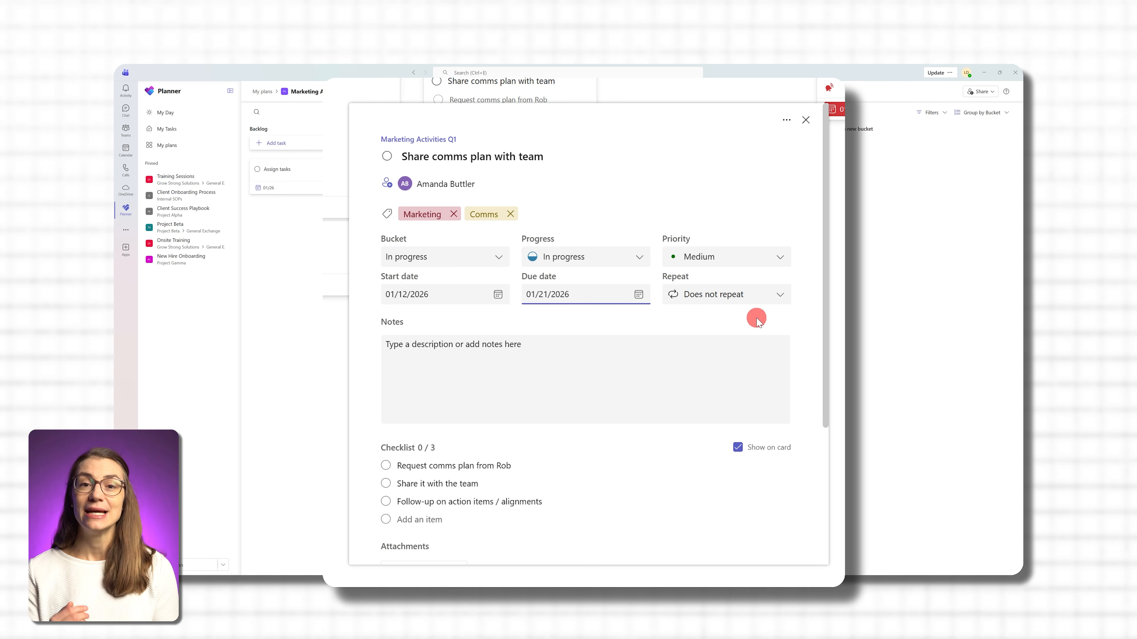
scroll(756, 319, down, 5)
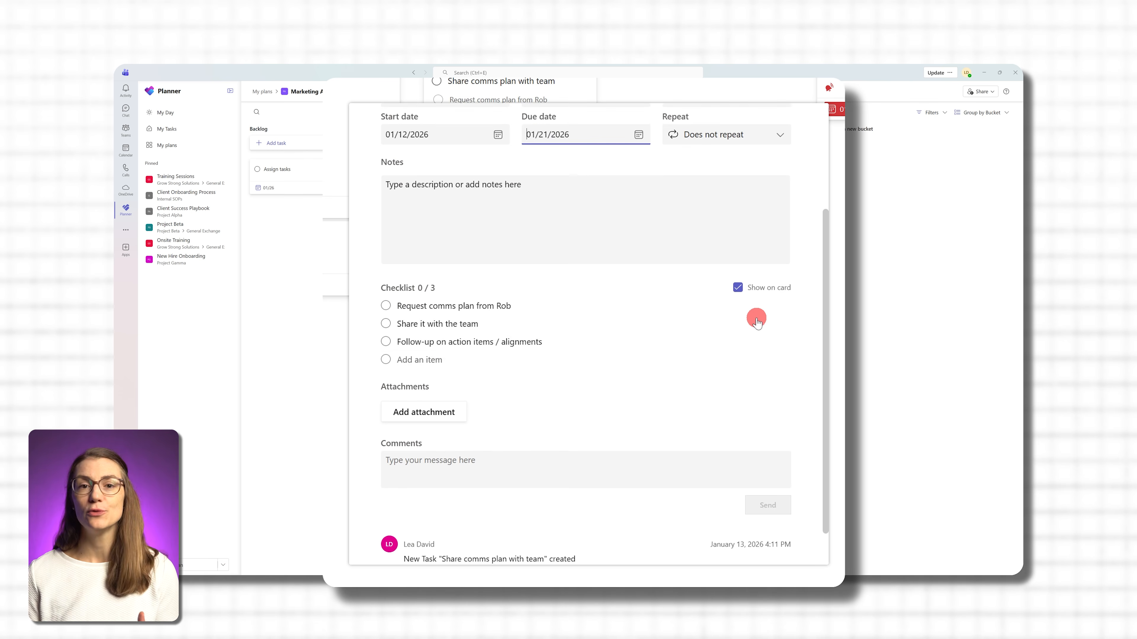
scroll(580, 436, up, 5)
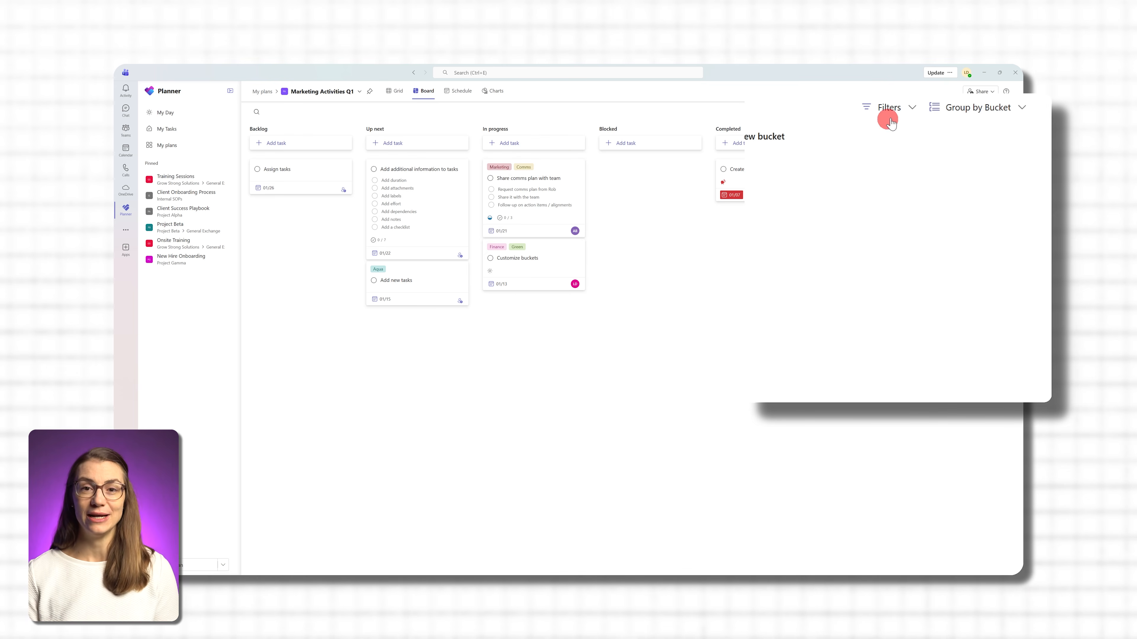
- Look through the board's filter options, including priority, progress, labels, bucket and assignment, without applying any
click(907, 109)
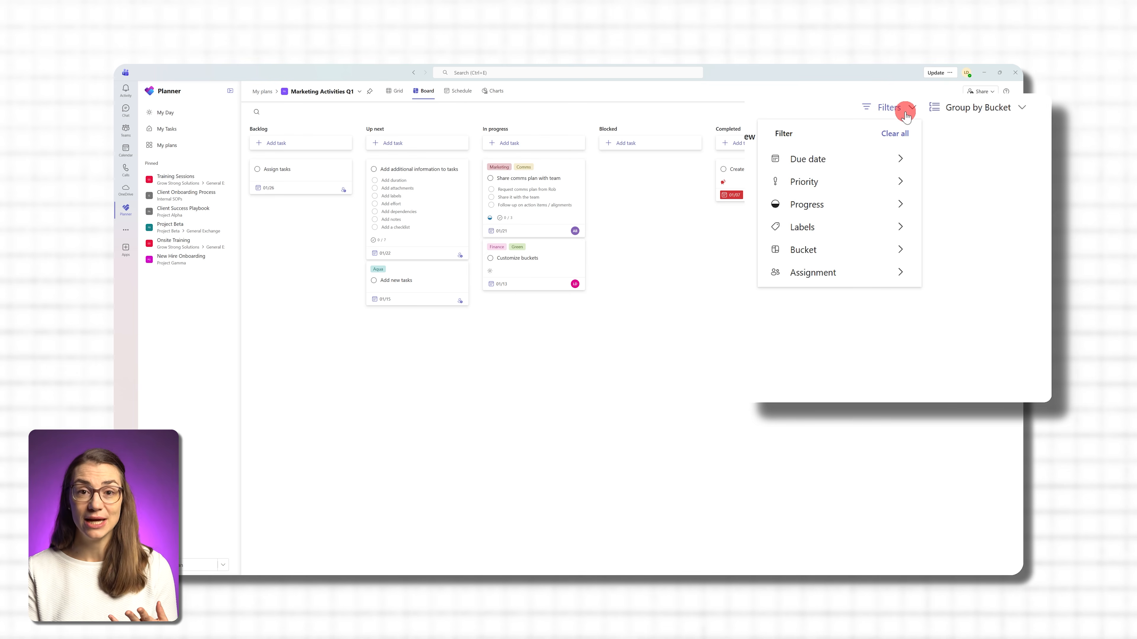
mouse_move(878, 166)
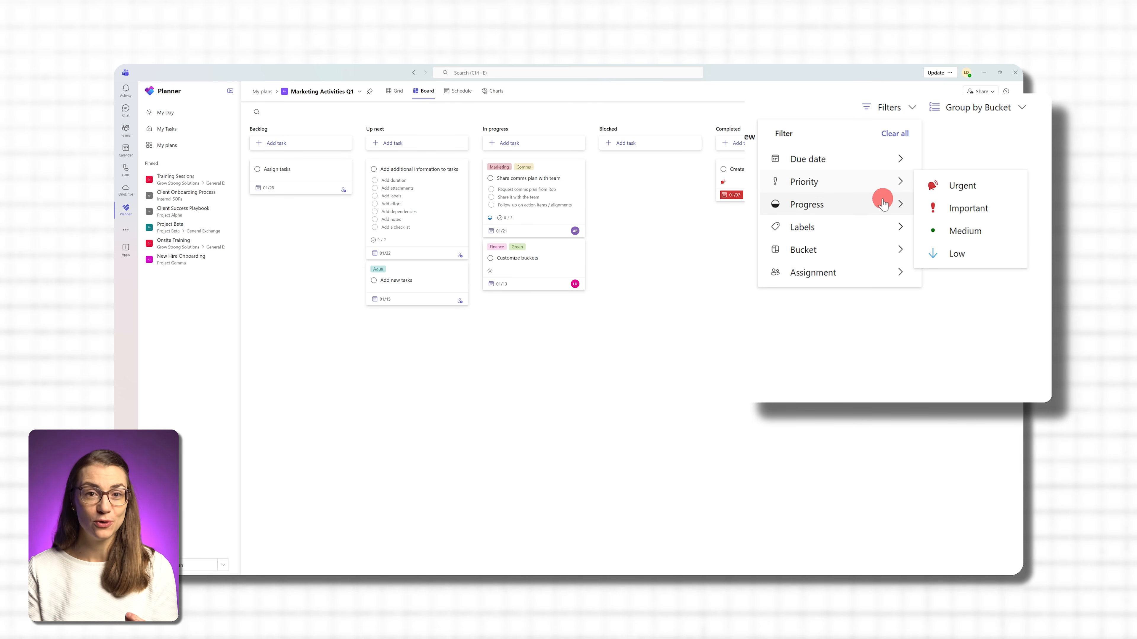
mouse_move(881, 203)
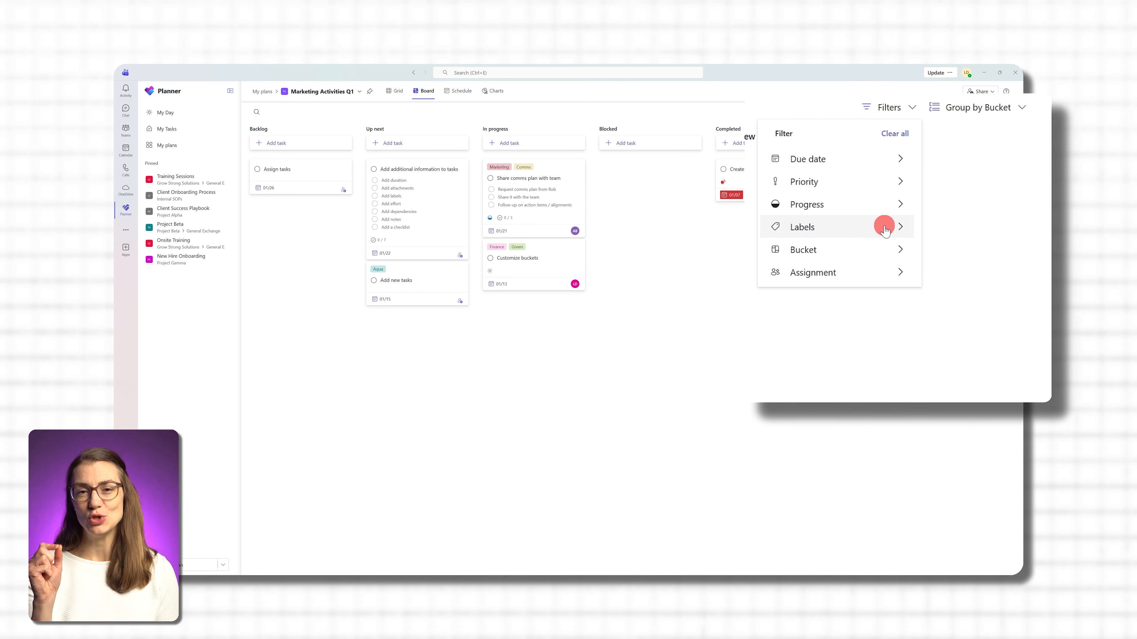
mouse_move(888, 253)
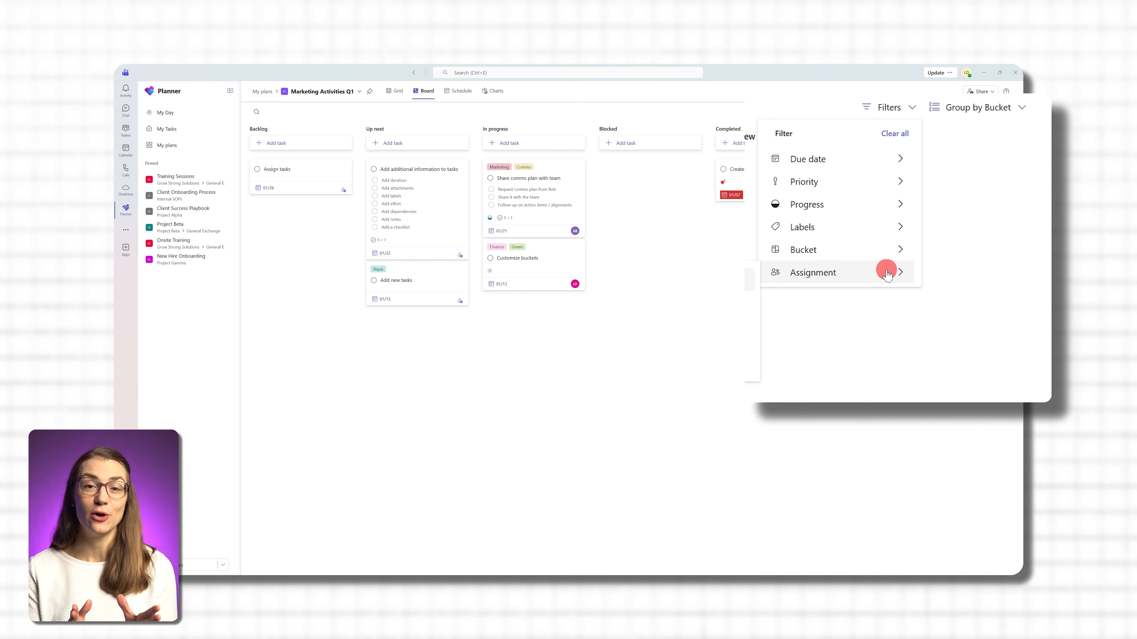
- View the board's tasks grouped by Progress and by Labels, and restore the grouping by Bucket
click(1024, 109)
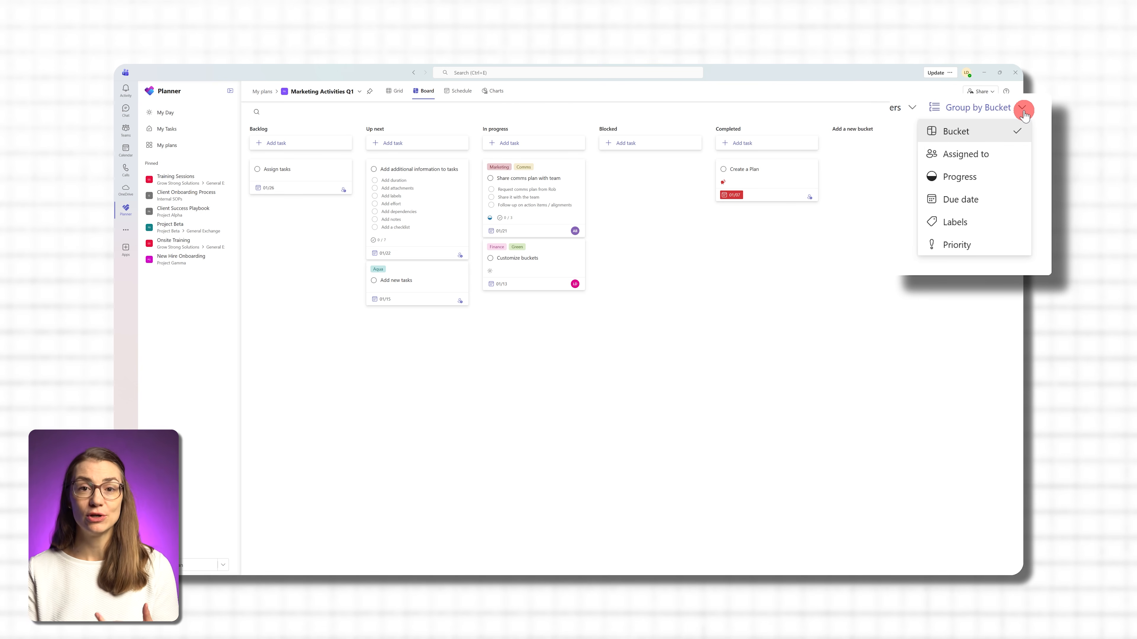
click(999, 189)
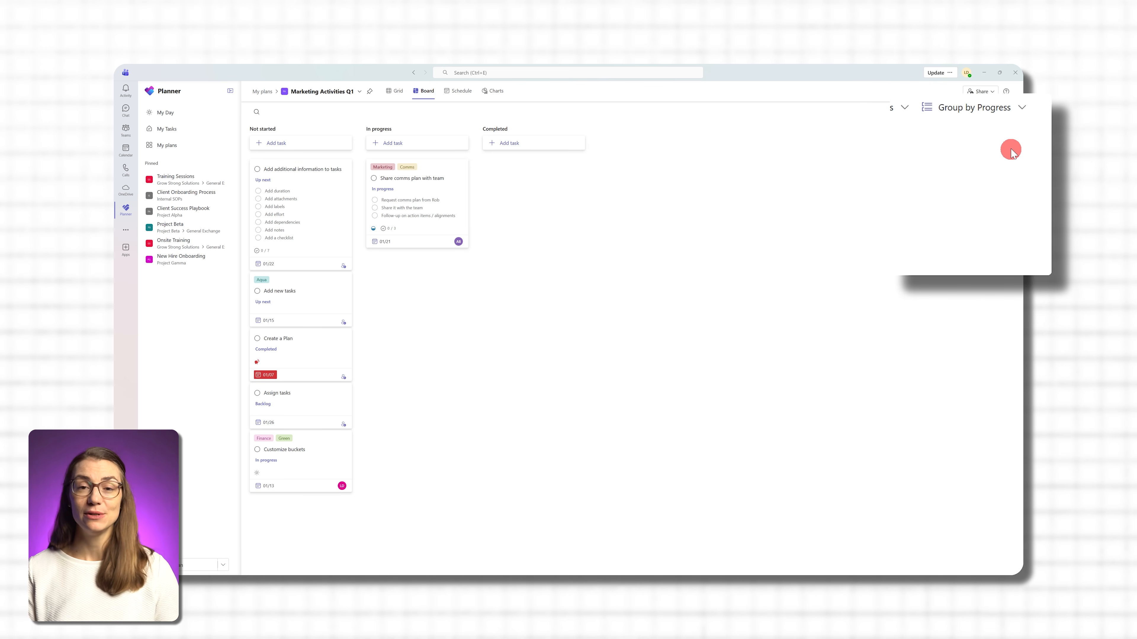
click(1022, 107)
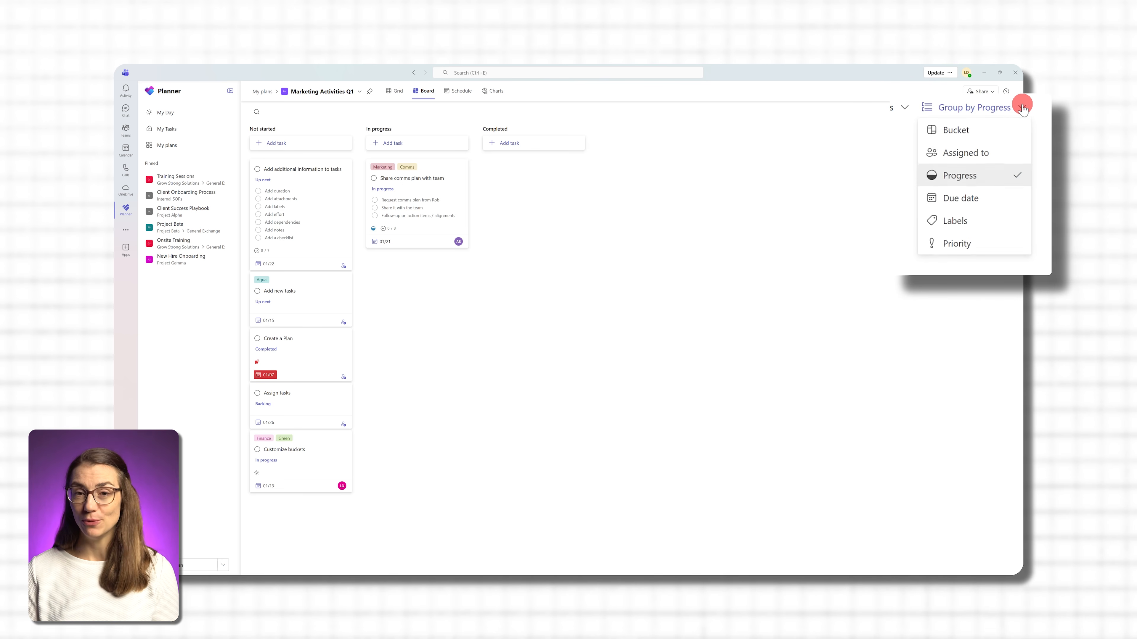
click(998, 221)
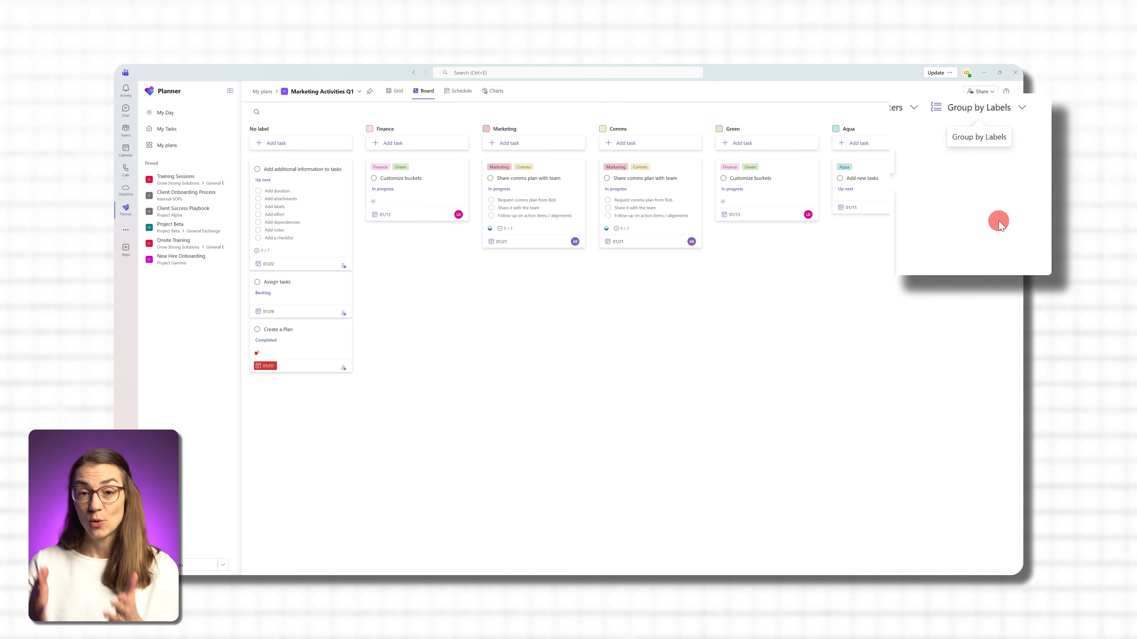
click(1021, 110)
click(1013, 131)
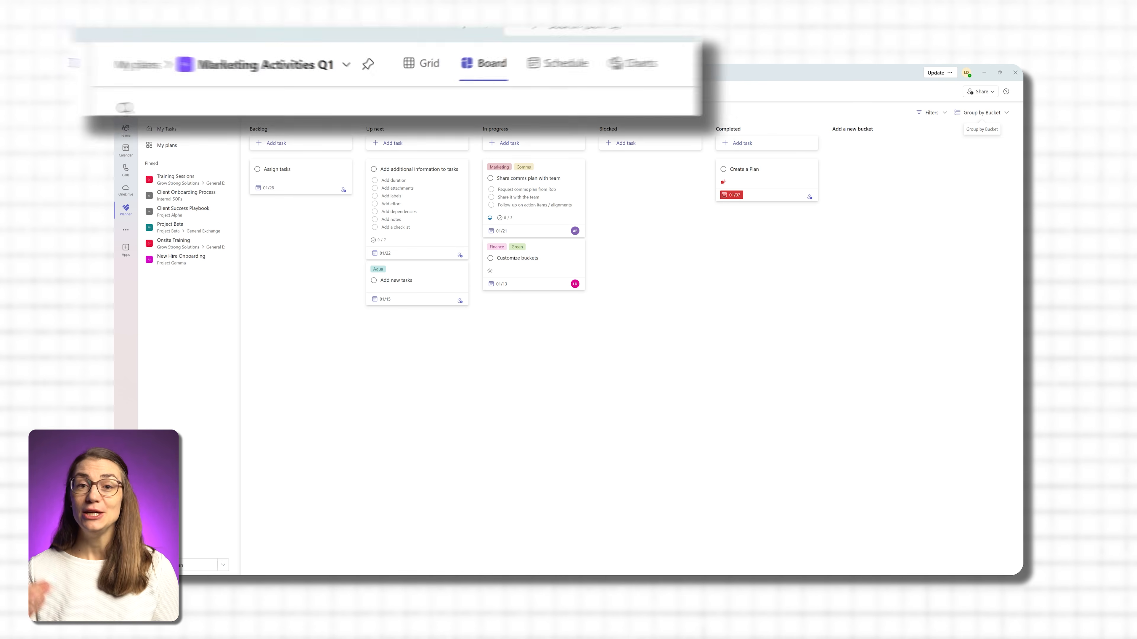
- View the Marketing Activities Q1 plan as a grid, a schedule and charts
click(414, 67)
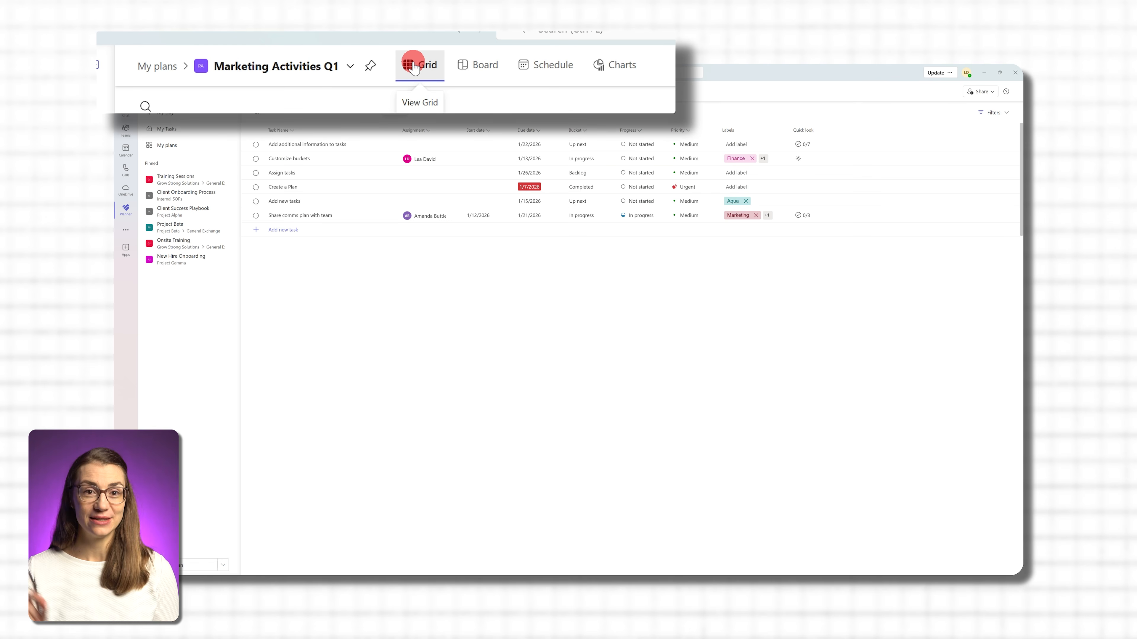
click(556, 72)
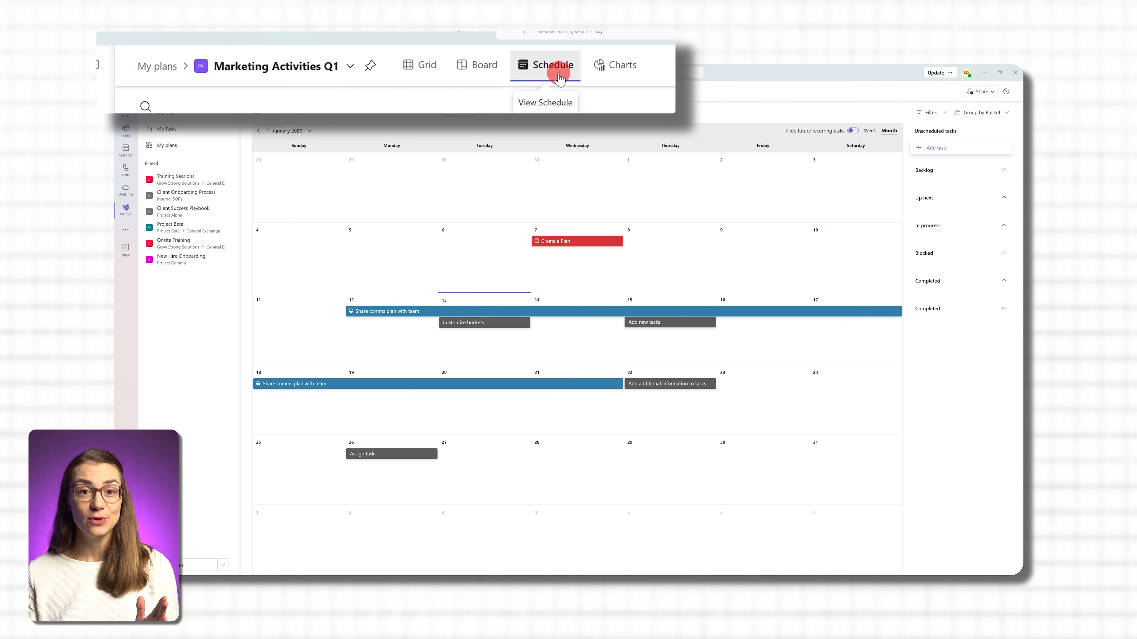
click(611, 75)
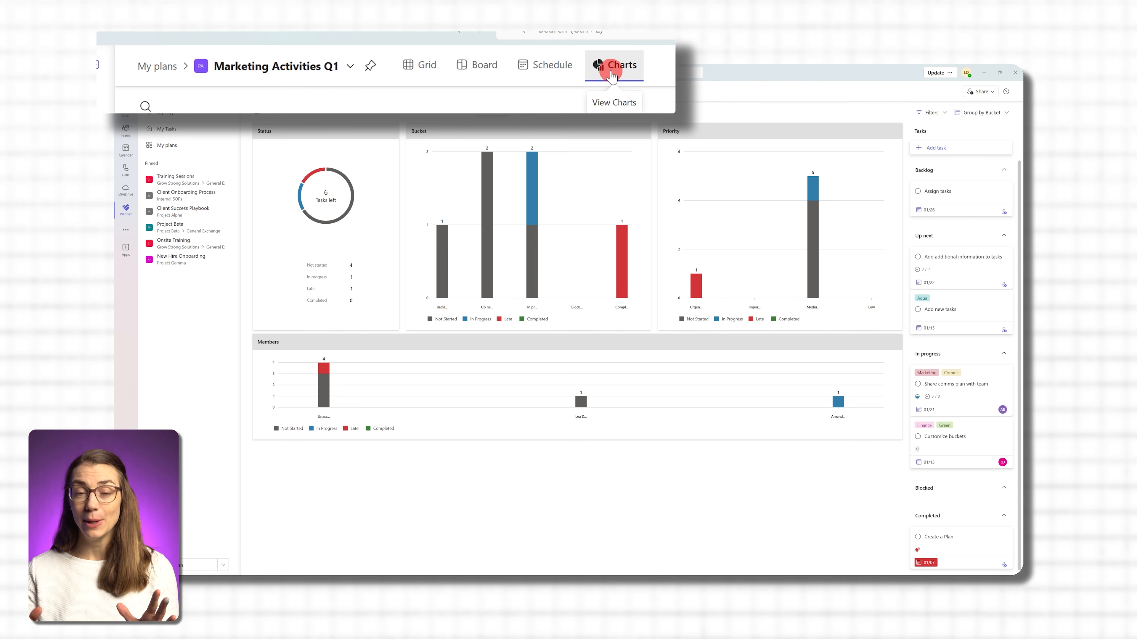